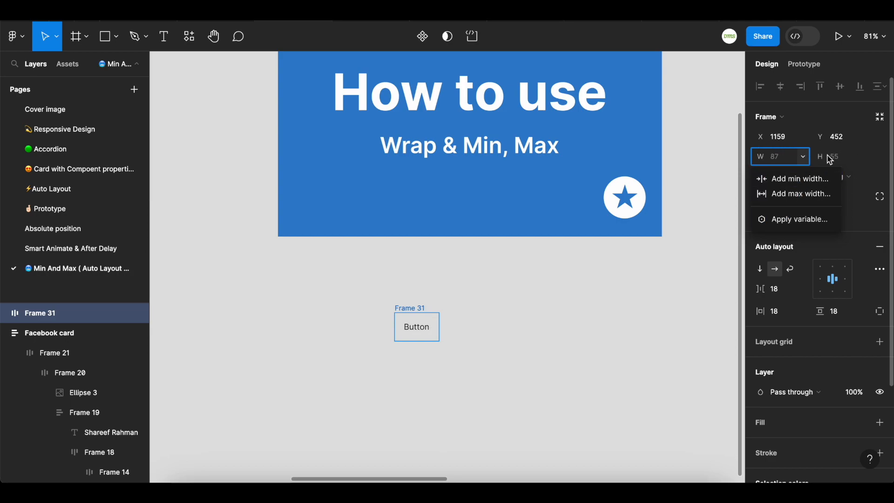
Delete the auto layout frame containing the Button text below the blue banner.
{"action": "left_click", "coordinate": [485, 339]}
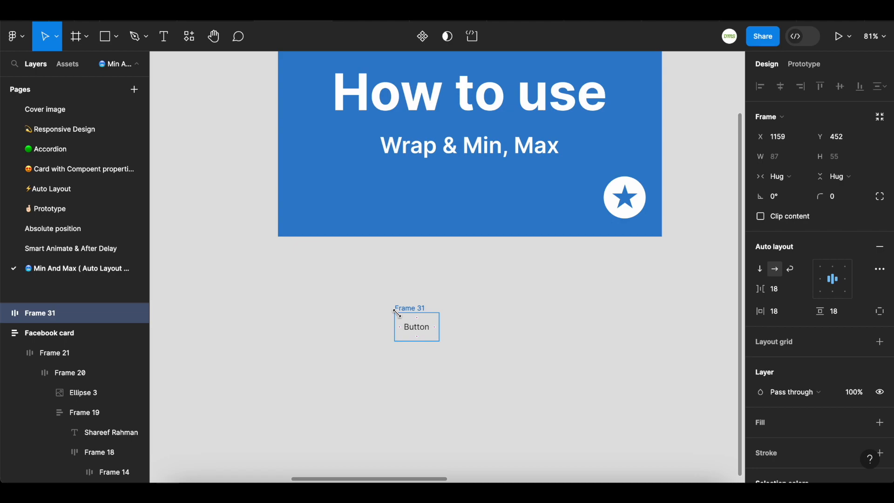
{"action": "scroll", "coordinate": [397, 314], "scroll_direction": "down", "scroll_amount": 1}
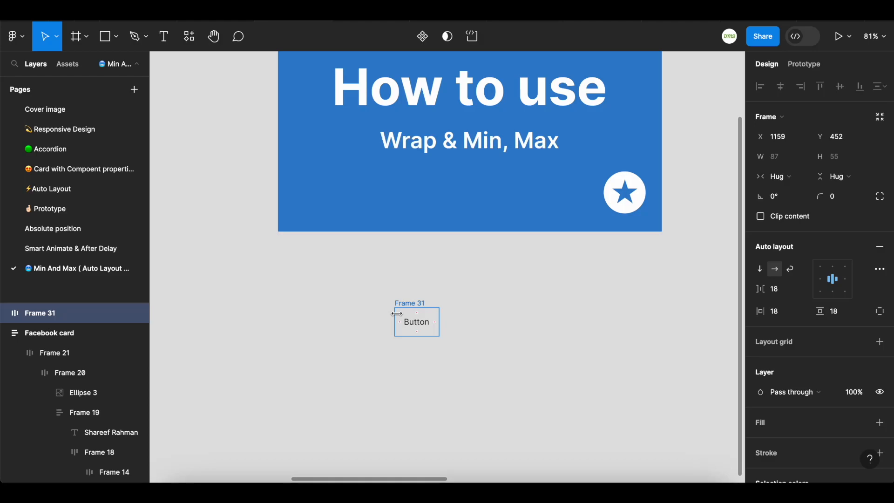
{"action": "scroll", "coordinate": [397, 313], "scroll_direction": "down", "scroll_amount": 1}
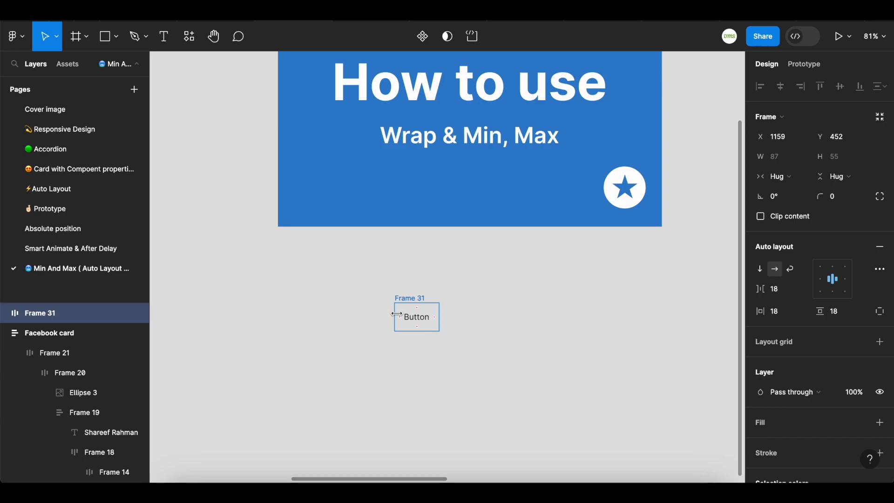
{"action": "scroll", "coordinate": [396, 313], "scroll_direction": "down", "scroll_amount": 1}
{"action": "left_click_drag", "start_coordinate": [368, 278], "coordinate": [476, 371]}
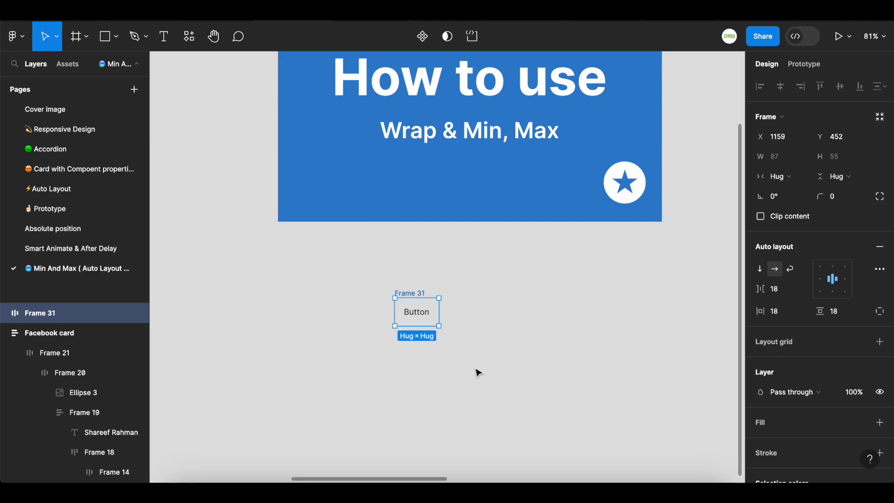
{"action": "key", "text": "Delete"}
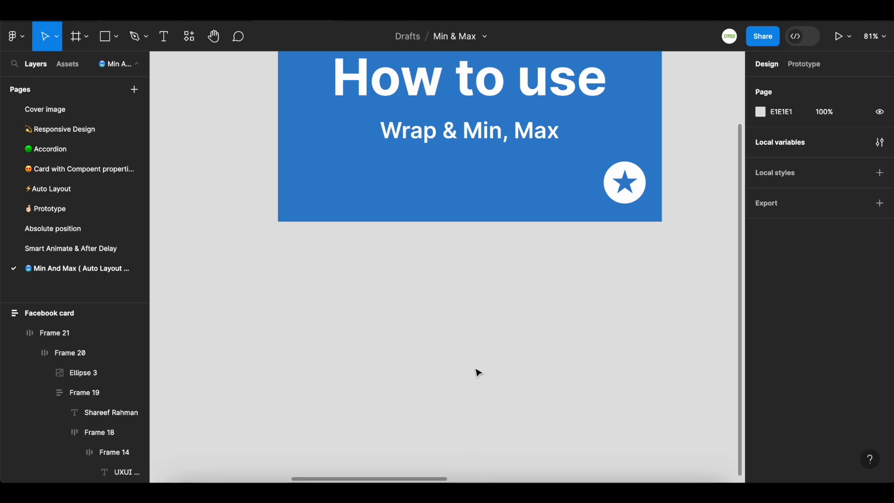
Place the image 2150782451.jpg from the Desktop folder below the blue banner, about 389 × 218 in size.
{"action": "key", "text": "super+shift+k"}
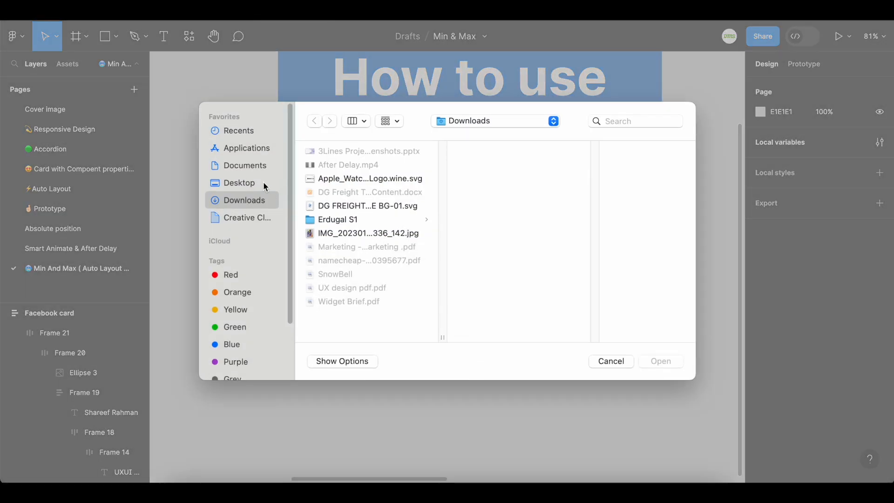
{"action": "left_click", "coordinate": [264, 184]}
{"action": "left_click", "coordinate": [338, 153]}
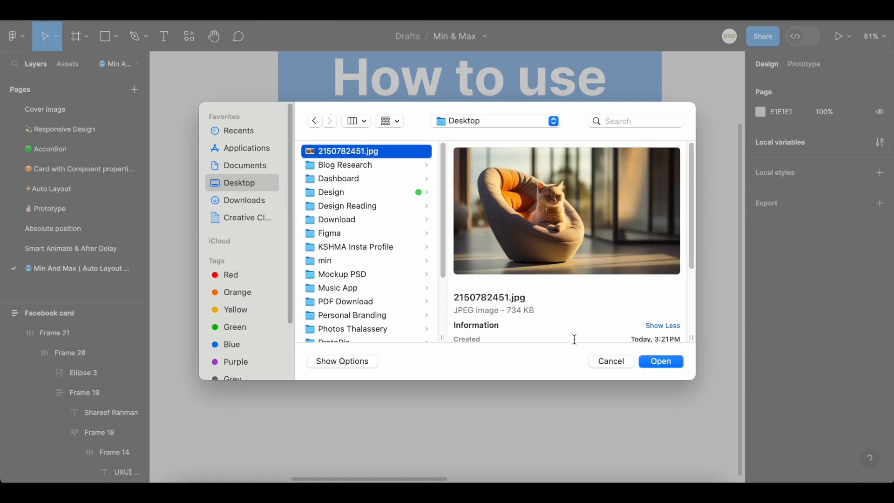
{"action": "left_click", "coordinate": [669, 366]}
{"action": "scroll", "coordinate": [400, 279], "scroll_direction": "down", "scroll_amount": 2}
{"action": "left_click", "coordinate": [324, 226]}
{"action": "left_click_drag", "start_coordinate": [425, 302], "coordinate": [466, 336]}
Add a text layer reading "Cat" below the cat image.
{"action": "scroll", "coordinate": [525, 385], "scroll_direction": "down", "scroll_amount": 2}
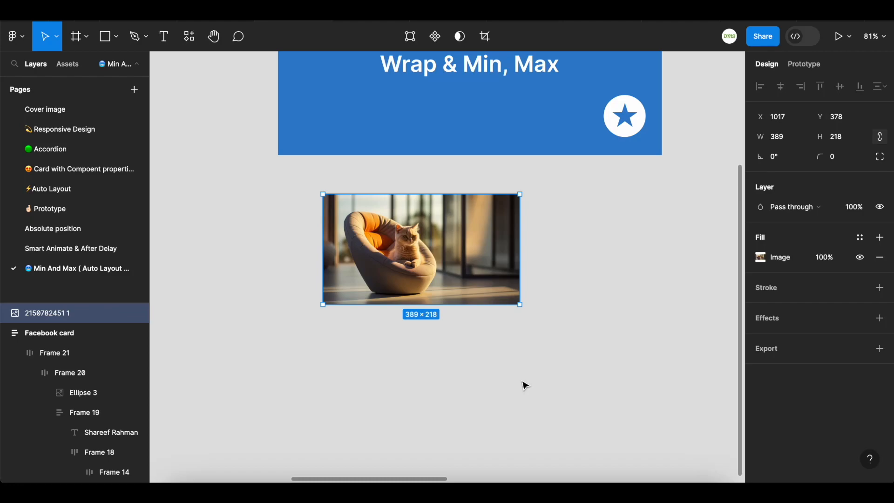
{"action": "scroll", "coordinate": [525, 385], "scroll_direction": "down", "scroll_amount": 2}
{"action": "scroll", "coordinate": [525, 385], "scroll_direction": "left", "scroll_amount": 1}
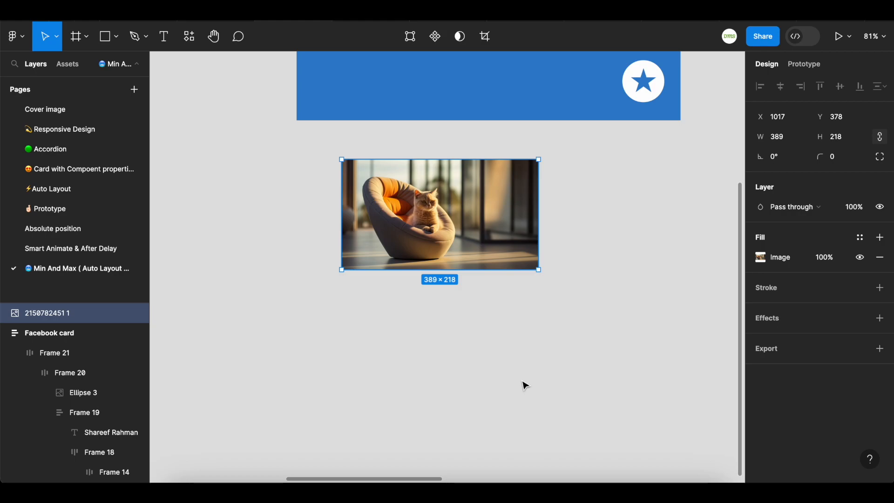
{"action": "left_click", "coordinate": [521, 386]}
{"action": "key", "text": "t"}
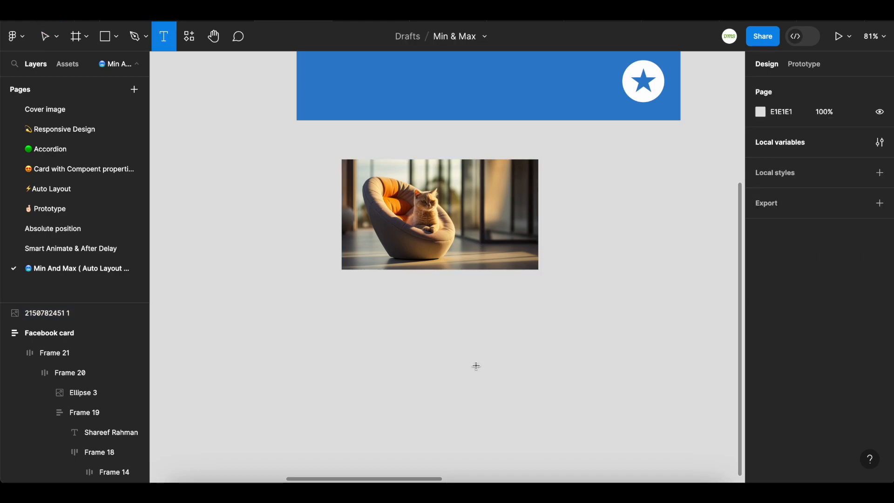
{"action": "left_click", "coordinate": [360, 299]}
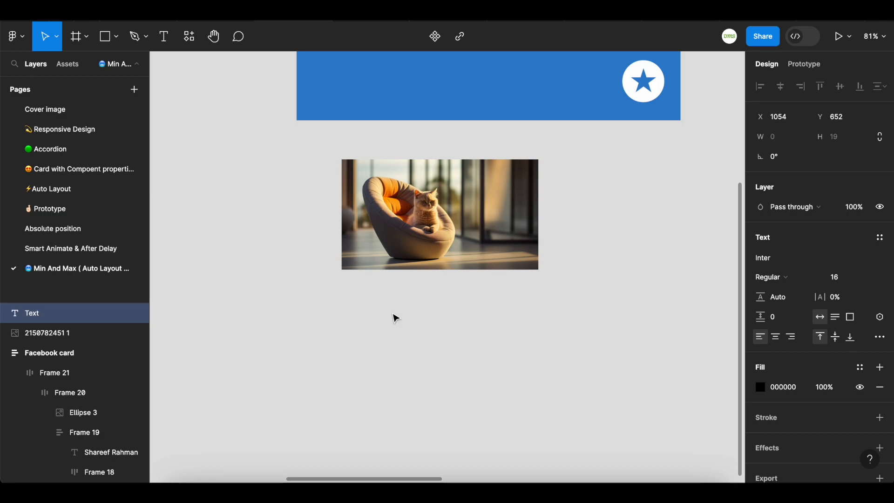
{"action": "type", "text": "Cat"}
{"action": "key", "text": "Escape"}
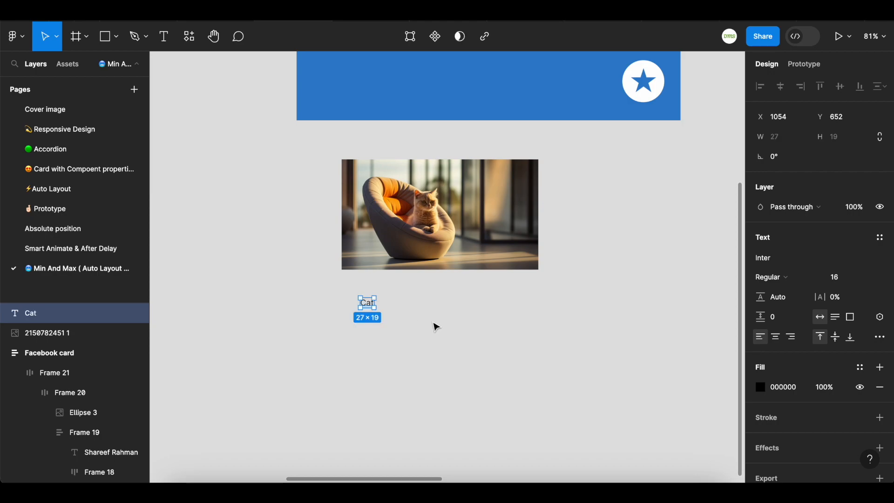
Wrap the Cat text in an auto layout frame with padding of 8 on all sides.
{"action": "key", "text": "shift+a"}
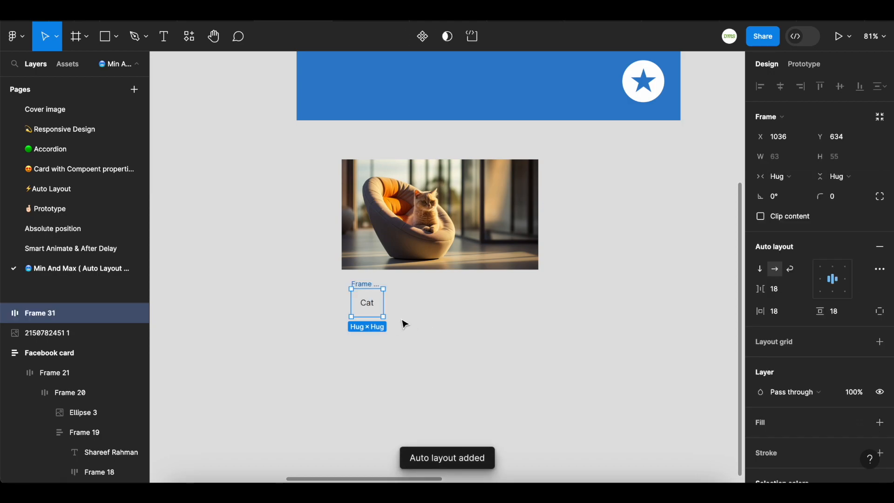
{"action": "left_click", "coordinate": [785, 318]}
{"action": "type", "text": "8"}
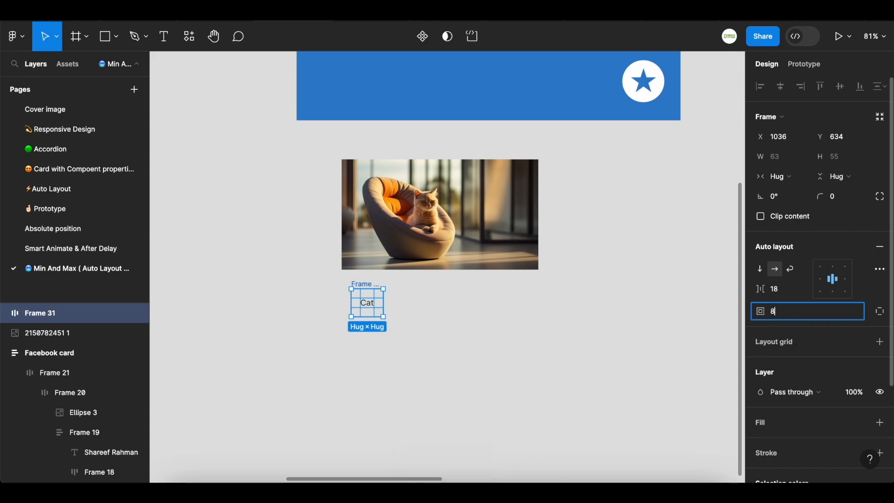
{"action": "key", "text": "Return"}
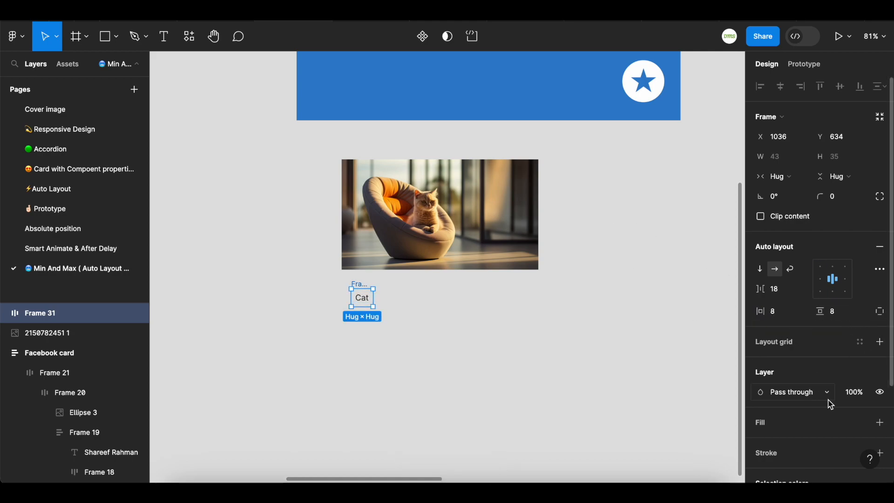
Fill the Cat frame with the text/text-invert library colour and make its text the white library text colour.
{"action": "left_click", "coordinate": [859, 422]}
{"action": "left_click", "coordinate": [660, 326]}
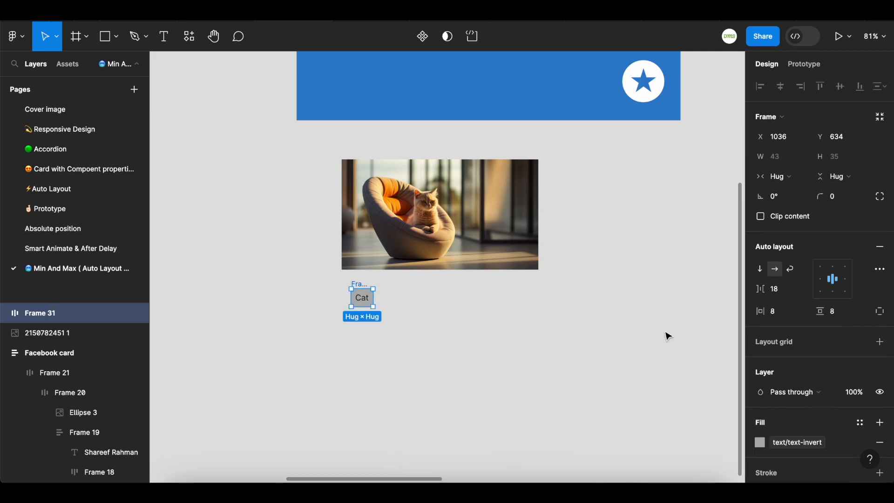
{"action": "scroll", "coordinate": [817, 421], "scroll_direction": "down", "scroll_amount": 4}
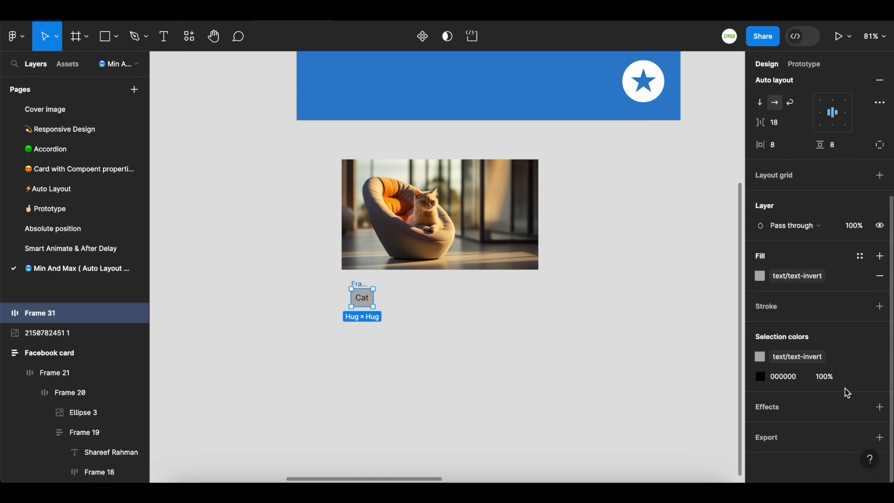
{"action": "left_click", "coordinate": [859, 377]}
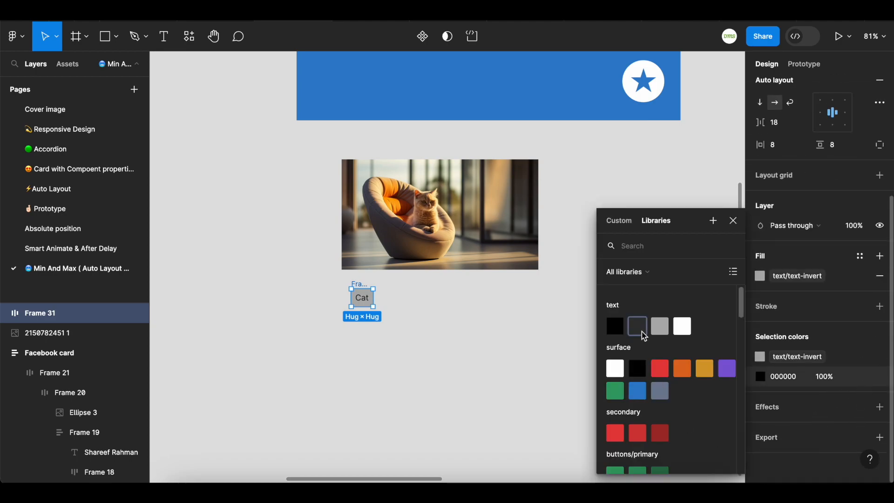
{"action": "left_click", "coordinate": [684, 331]}
{"action": "left_click", "coordinate": [354, 375]}
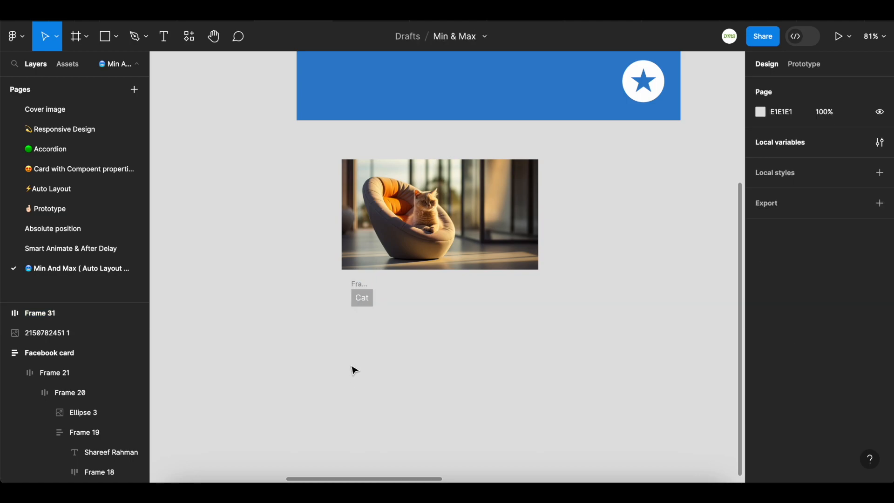
Widen the Cat tag to 56 and set its corner radius to 5.
{"action": "left_click", "coordinate": [358, 294]}
{"action": "left_click_drag", "start_coordinate": [375, 296], "coordinate": [382, 297]}
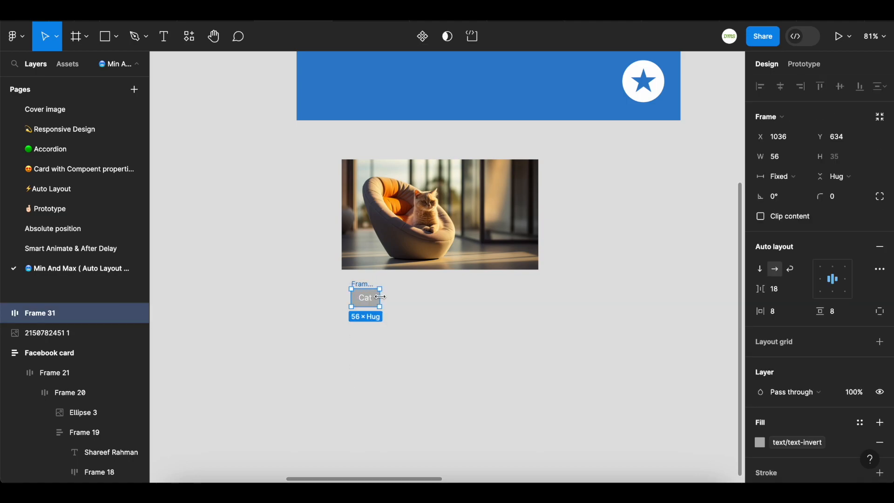
{"action": "left_click_drag", "start_coordinate": [826, 199], "coordinate": [828, 199]}
Turn the Cat tag into a component and position it just below the image near its left edge.
{"action": "left_click_drag", "start_coordinate": [363, 284], "coordinate": [268, 241]}
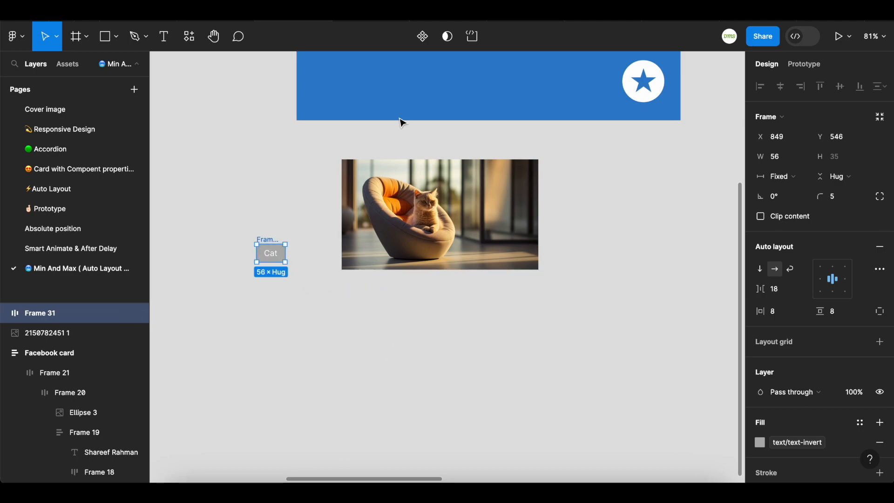
{"action": "left_click", "coordinate": [423, 36]}
{"action": "left_click_drag", "start_coordinate": [270, 242], "coordinate": [350, 294]}
Wrap the Cat component in an auto layout frame with padding of 10 on all sides.
{"action": "key", "text": "shift+a"}
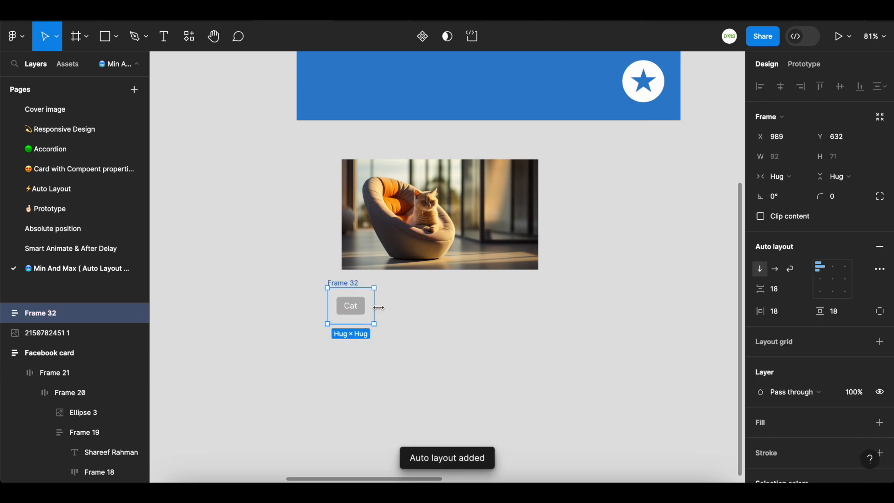
{"action": "left_click", "coordinate": [786, 317]}
{"action": "type", "text": "10"}
{"action": "key", "text": "Return"}
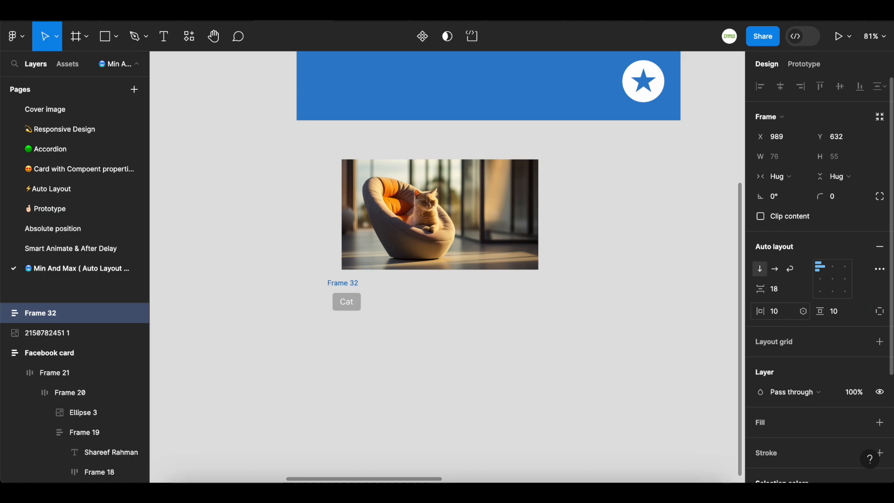
Duplicate the Cat tag five times inside its auto layout frame.
{"action": "double_click", "coordinate": [356, 313]}
{"action": "key", "text": "ctrl+d"}
{"action": "key", "text": "ctrl+d"}
{"action": "key", "text": "ctrl+d"}
{"action": "key", "text": "ctrl+d"}
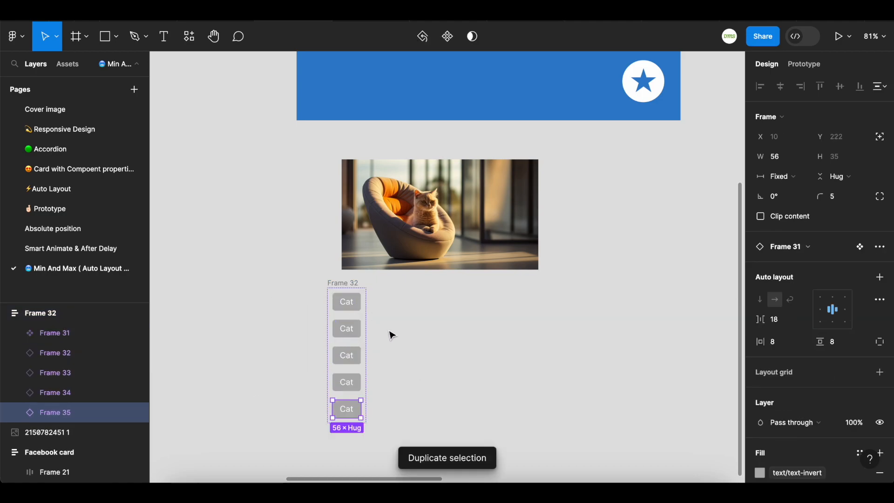
{"action": "key", "text": "ctrl+d"}
Change the auto layout direction of the frame holding the Cat tags to horizontal.
{"action": "left_click", "coordinate": [396, 329]}
{"action": "left_click", "coordinate": [363, 290]}
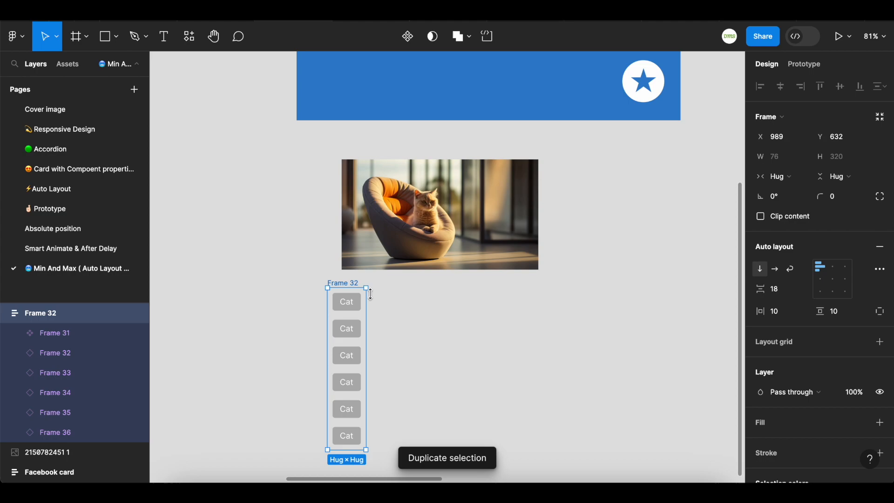
{"action": "left_click", "coordinate": [775, 269]}
{"action": "left_click", "coordinate": [464, 341]}
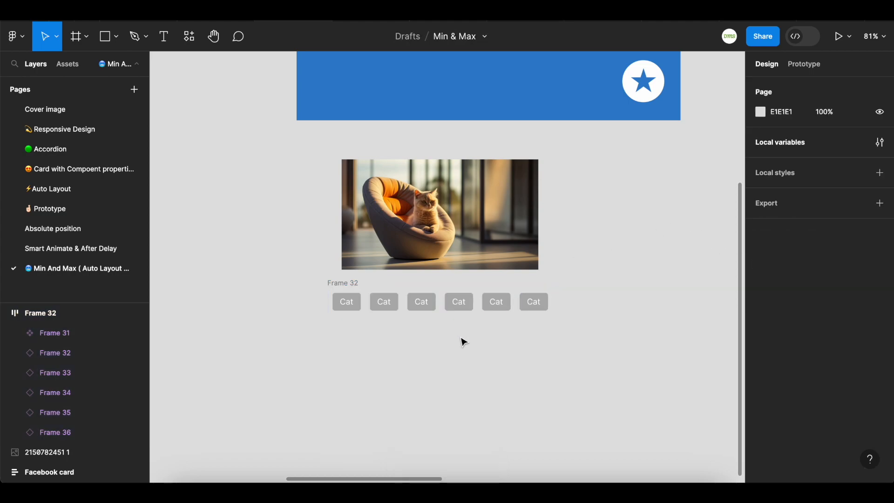
Add a text layer below the tag row and fill it with the Content Reel paragraph beginning "For athletes, high altitude produces two contradictory effects".
{"action": "key", "text": "t"}
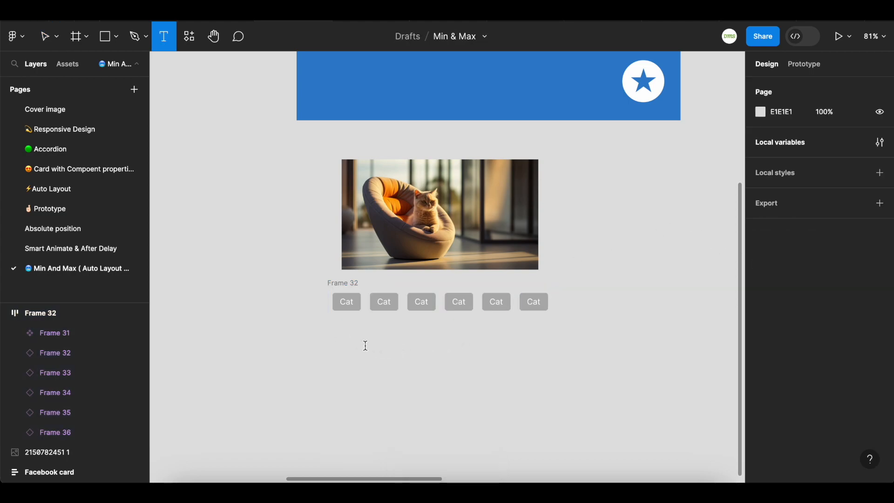
{"action": "left_click", "coordinate": [366, 346]}
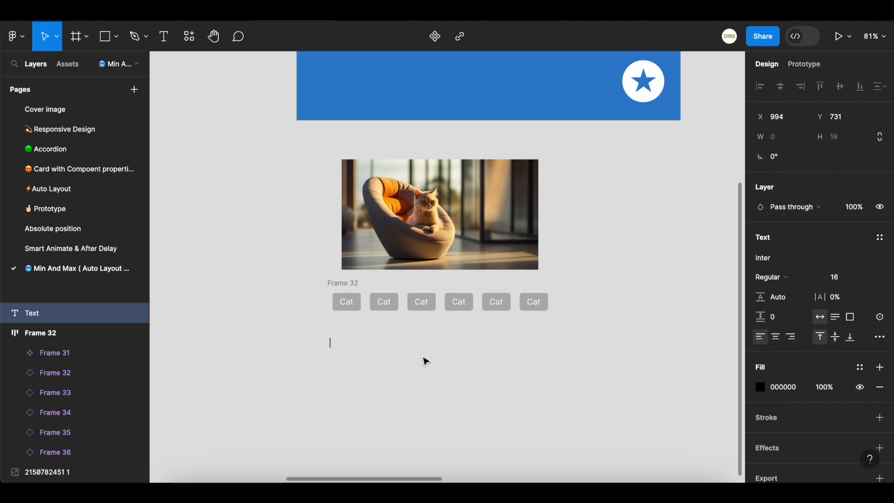
{"action": "key", "text": "ctrl+slash"}
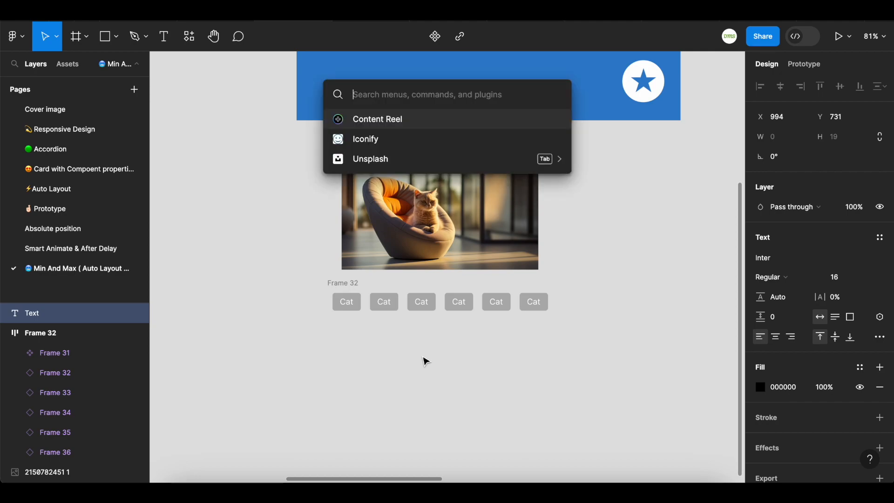
{"action": "key", "text": "Return"}
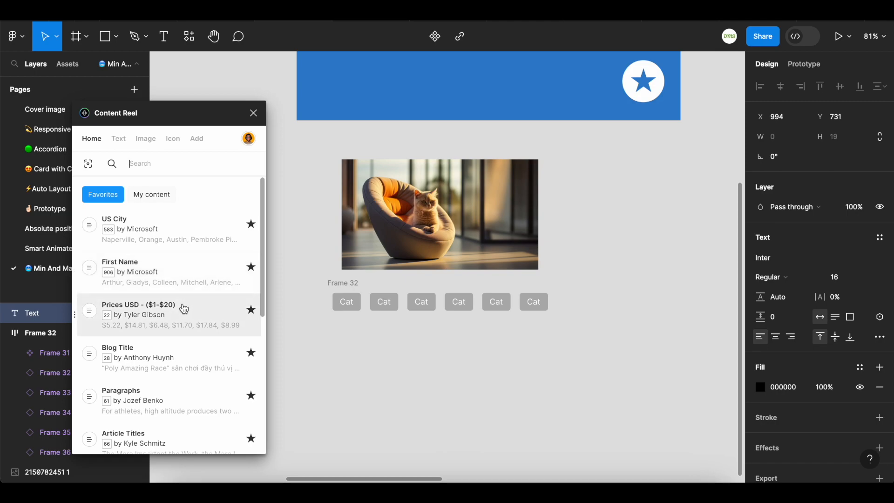
{"action": "scroll", "coordinate": [184, 308], "scroll_direction": "down", "scroll_amount": 1}
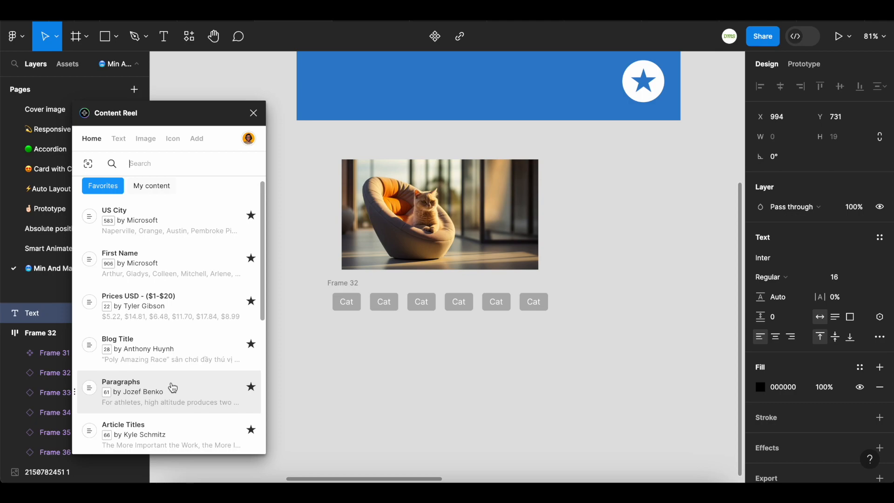
{"action": "left_click", "coordinate": [167, 388]}
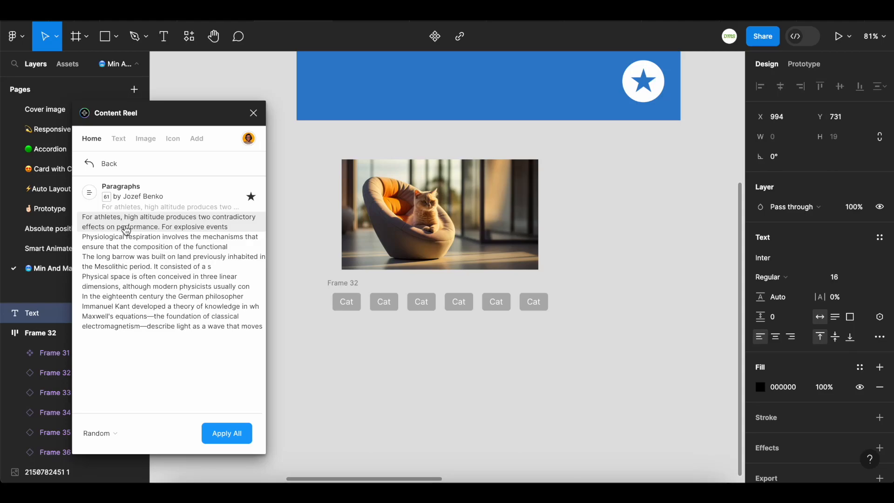
{"action": "left_click", "coordinate": [126, 230]}
{"action": "left_click", "coordinate": [254, 112]}
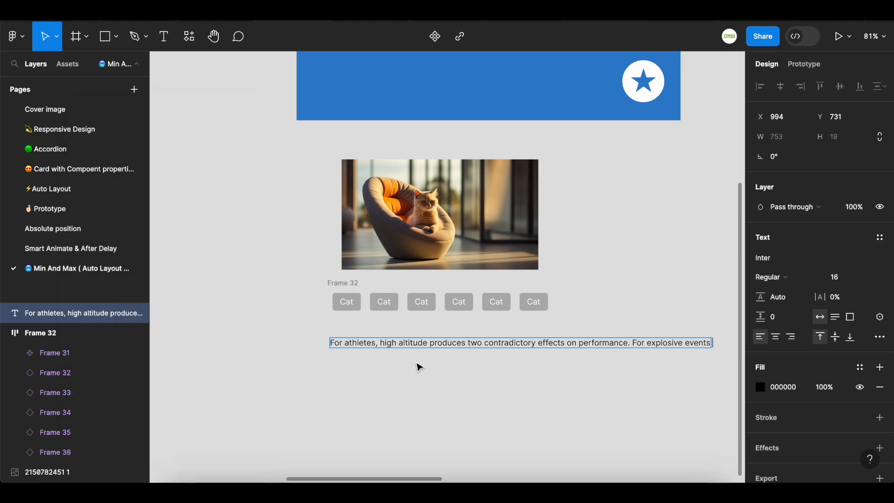
Wrap the cat image, the tag row and the paragraph text together in one auto layout frame.
{"action": "scroll", "coordinate": [389, 380], "scroll_direction": "down", "scroll_amount": 2}
{"action": "scroll", "coordinate": [389, 379], "scroll_direction": "up", "scroll_amount": 3}
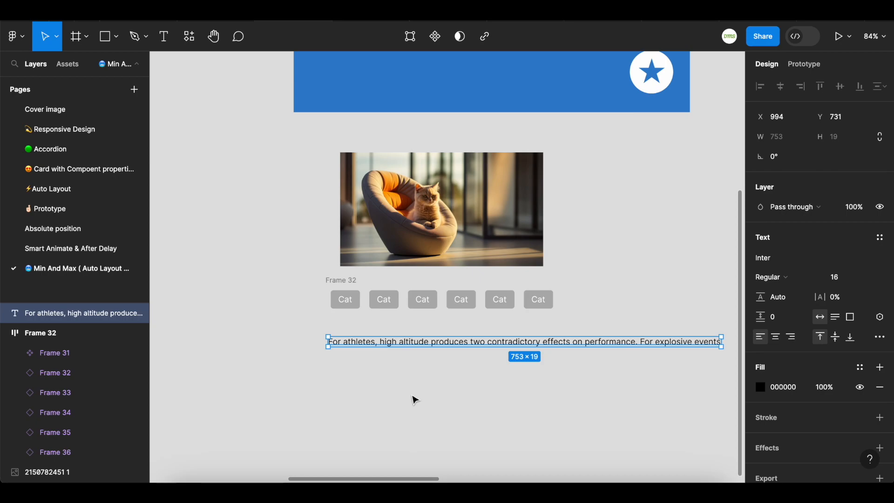
{"action": "left_click", "coordinate": [283, 242]}
{"action": "left_click_drag", "start_coordinate": [282, 157], "coordinate": [649, 387]}
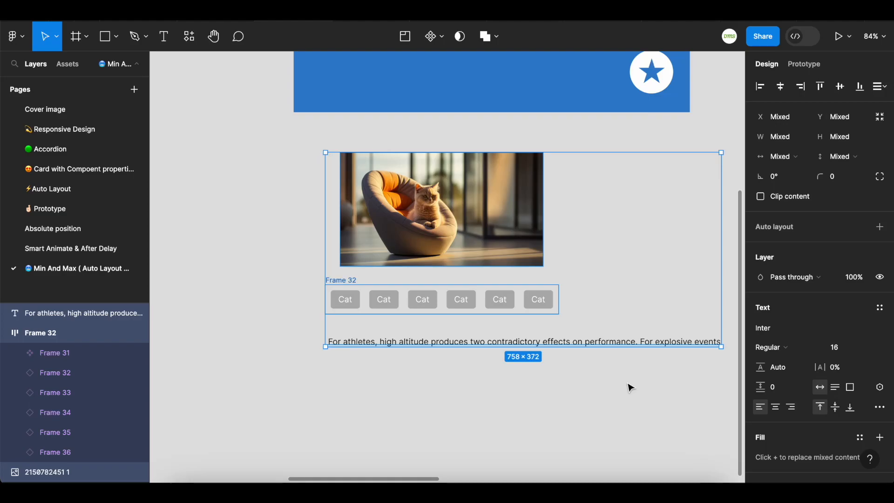
{"action": "key", "text": "shift+a"}
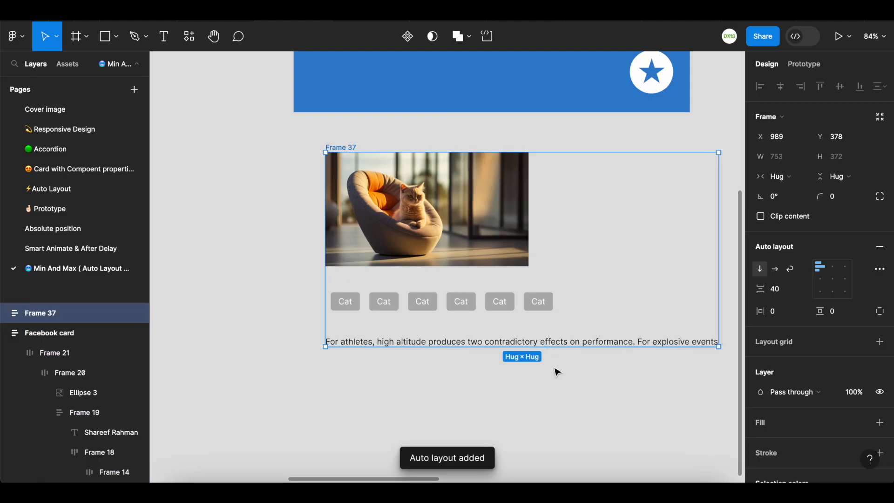
Set the width of both the cat image and the paragraph text to Fill container.
{"action": "left_click", "coordinate": [491, 232]}
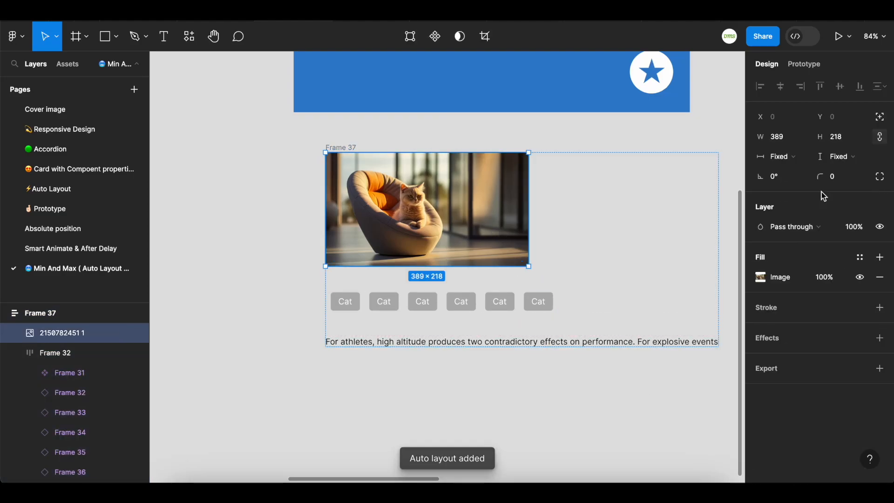
{"action": "left_click", "coordinate": [775, 158]}
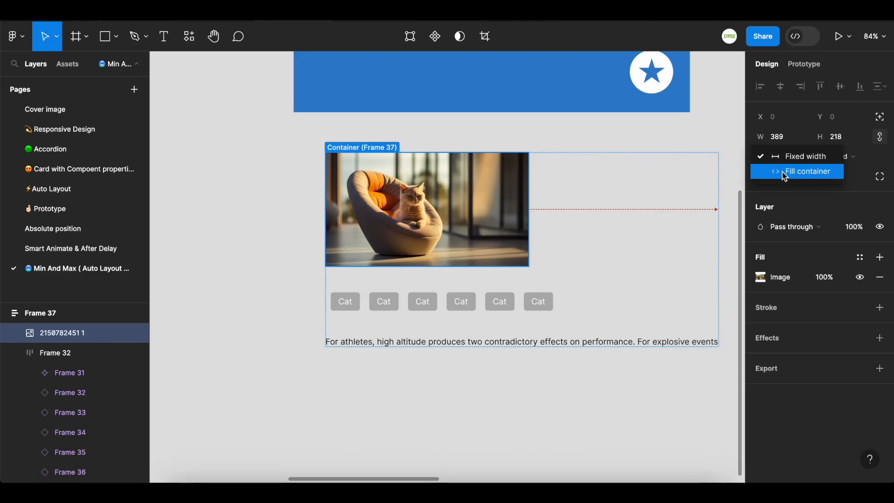
{"action": "left_click", "coordinate": [785, 172]}
{"action": "left_click", "coordinate": [534, 342]}
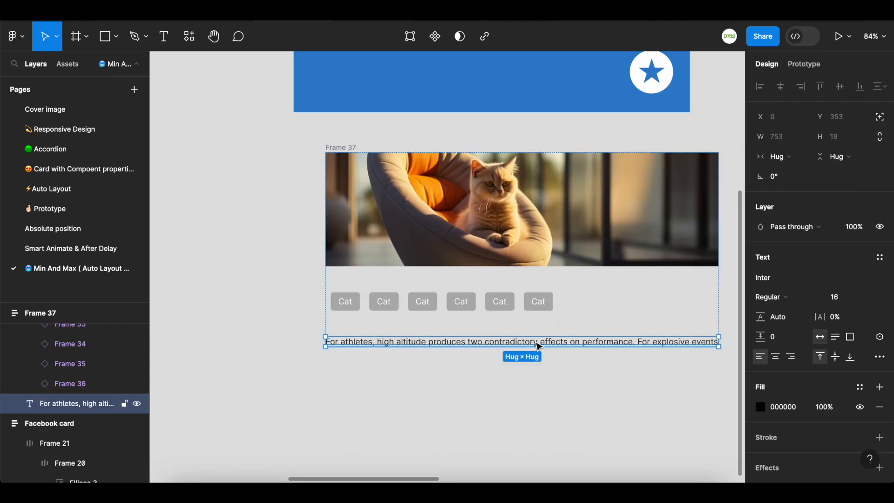
{"action": "left_click", "coordinate": [783, 156]}
{"action": "left_click", "coordinate": [800, 172]}
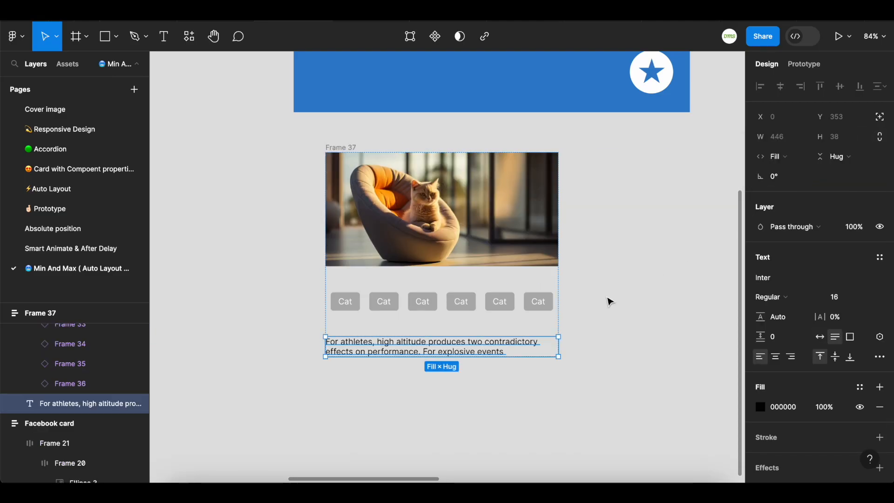
Set the tag row's width to Fill container inside the card.
{"action": "scroll", "coordinate": [582, 357], "scroll_direction": "right", "scroll_amount": 3}
{"action": "left_click", "coordinate": [473, 290]}
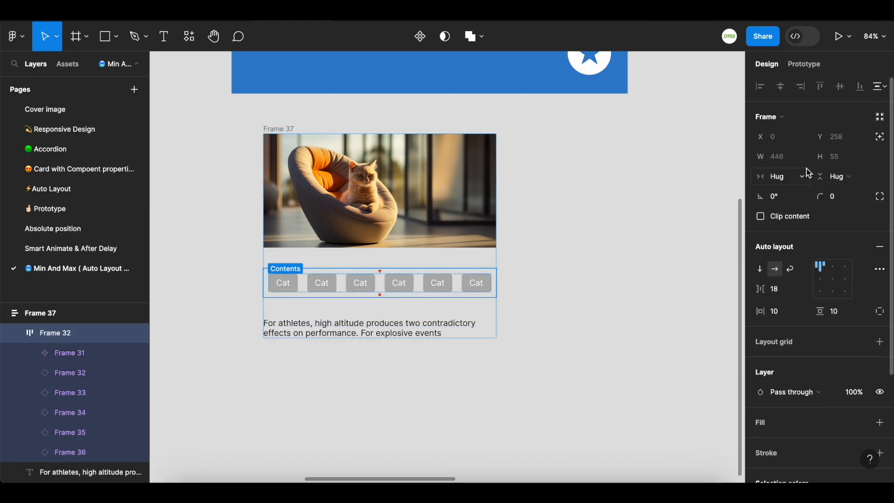
{"action": "left_click", "coordinate": [795, 177]}
{"action": "left_click", "coordinate": [796, 192]}
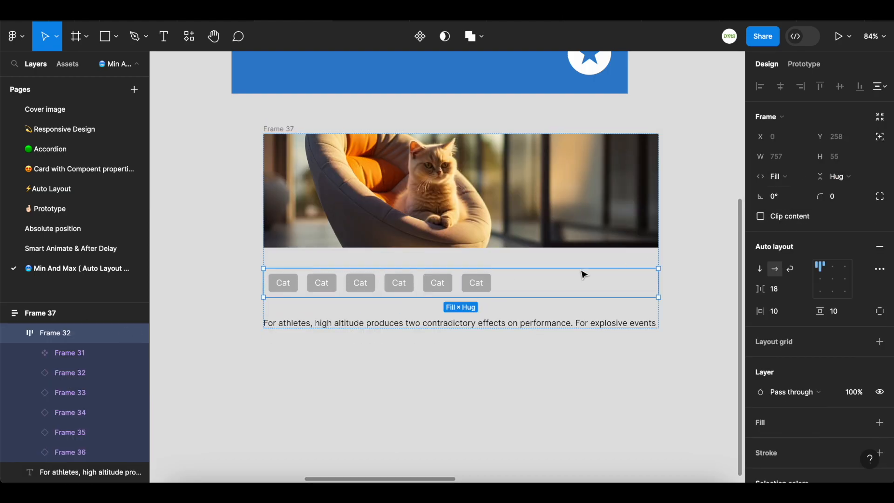
Try narrowing the whole card frame to test how the tag row responds.
{"action": "left_click", "coordinate": [669, 247]}
{"action": "left_click", "coordinate": [291, 127]}
{"action": "left_click_drag", "start_coordinate": [659, 210], "coordinate": [485, 224]}
{"action": "double_click", "coordinate": [484, 226]}
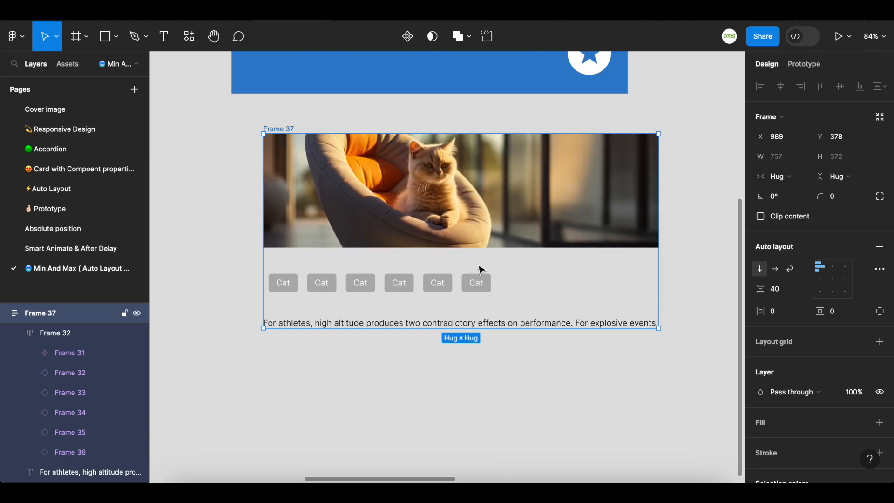
Switch the tag row's width to Hug contents.
{"action": "left_click", "coordinate": [469, 280]}
{"action": "left_click", "coordinate": [782, 176]}
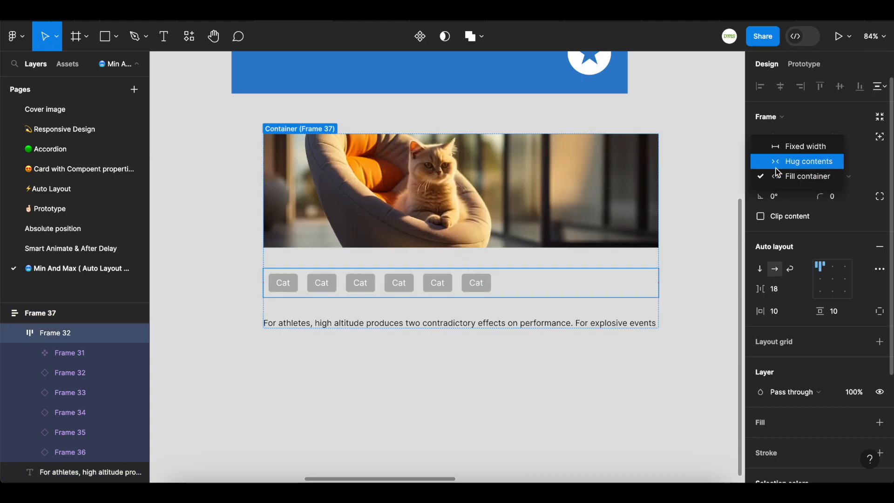
{"action": "left_click", "coordinate": [778, 159]}
{"action": "left_click", "coordinate": [599, 286]}
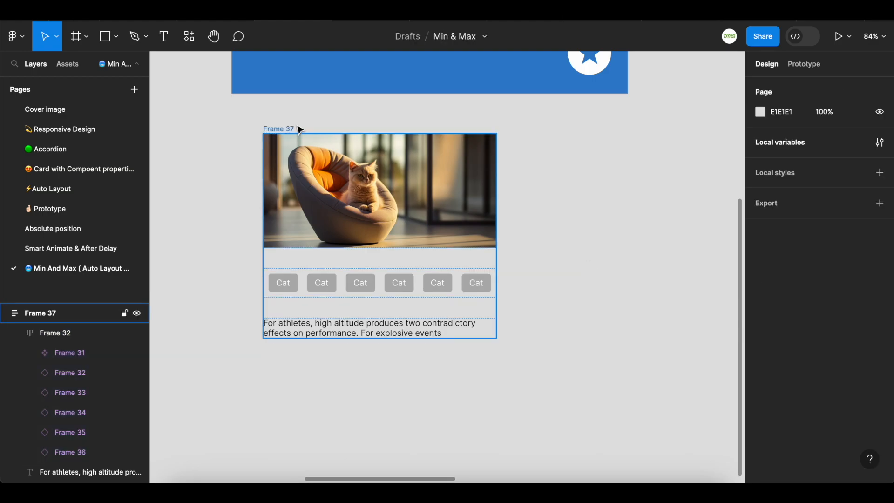
Test narrowing the card frame to about 299 wide, and undo the resize.
{"action": "left_click", "coordinate": [275, 127]}
{"action": "left_click_drag", "start_coordinate": [497, 177], "coordinate": [420, 186]}
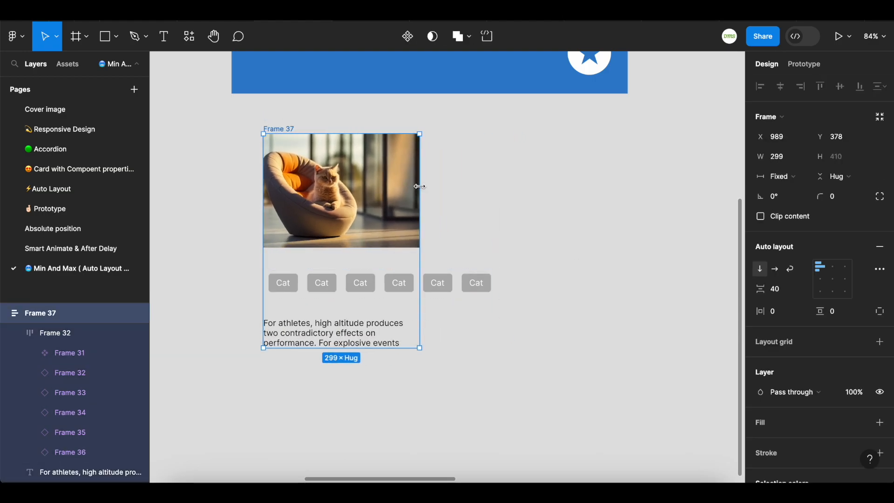
{"action": "key", "text": "ctrl+z"}
Set the tag row's width to Fill container and its auto layout flow to Wrap.
{"action": "left_click", "coordinate": [447, 285]}
{"action": "left_click", "coordinate": [782, 176]}
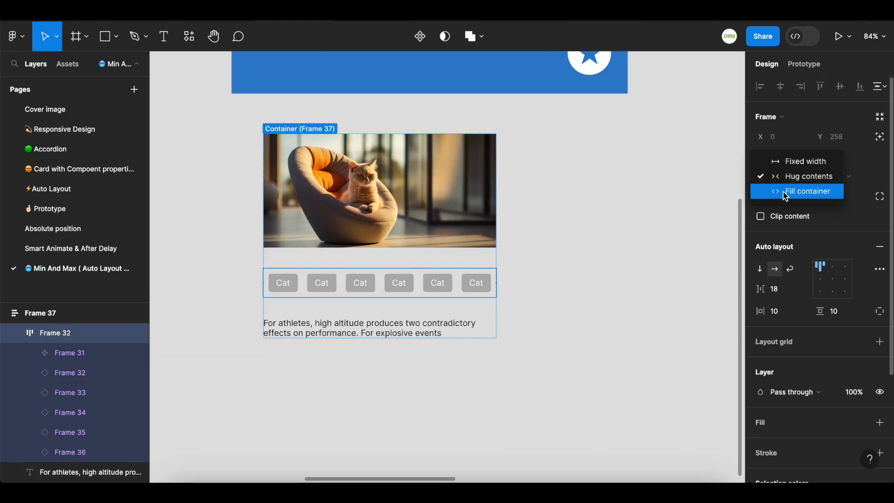
{"action": "left_click", "coordinate": [794, 189]}
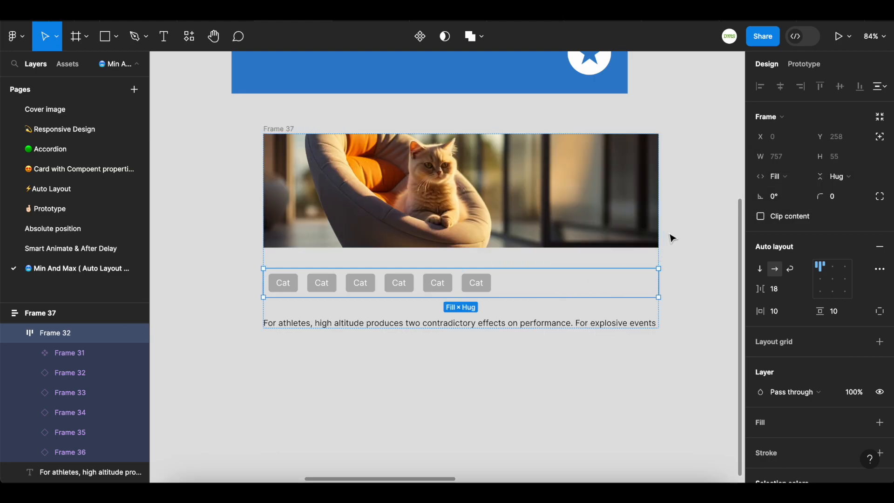
{"action": "left_click", "coordinate": [790, 269]}
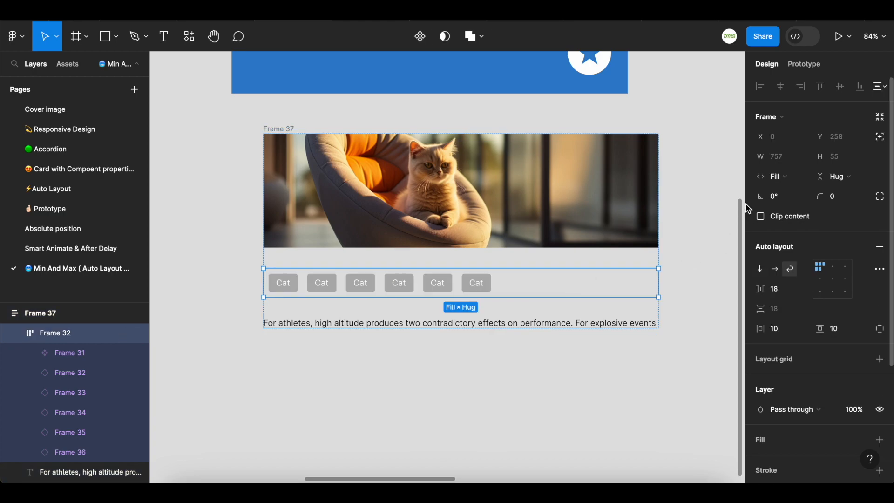
Test the tag wrapping by narrowing the card frame to about 273 wide, and undo the resize.
{"action": "left_click", "coordinate": [291, 129]}
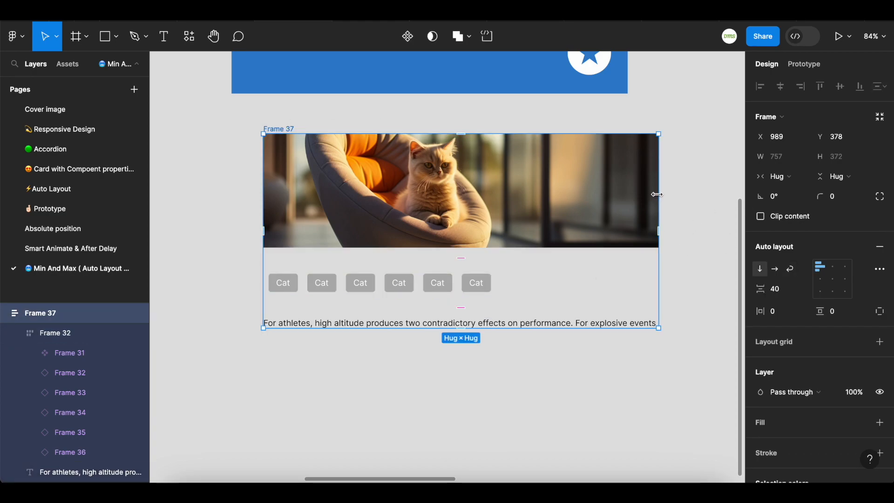
{"action": "left_click_drag", "start_coordinate": [659, 194], "coordinate": [409, 226]}
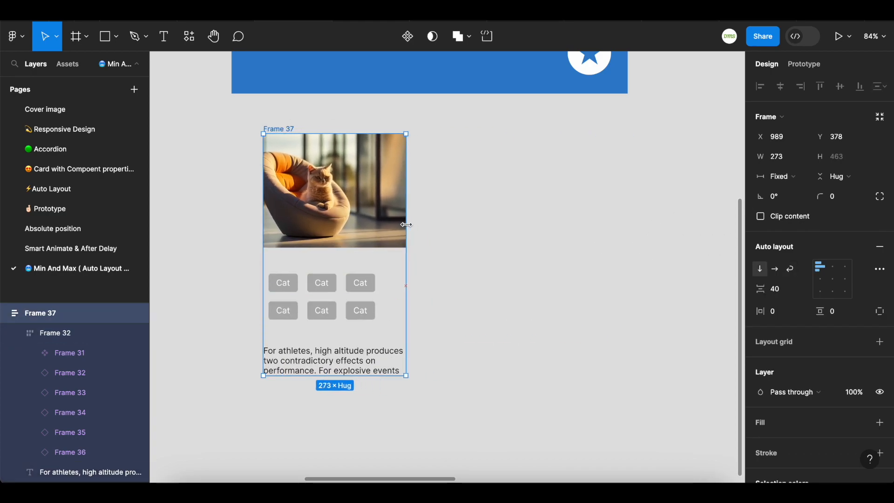
{"action": "key", "text": "ctrl+z"}
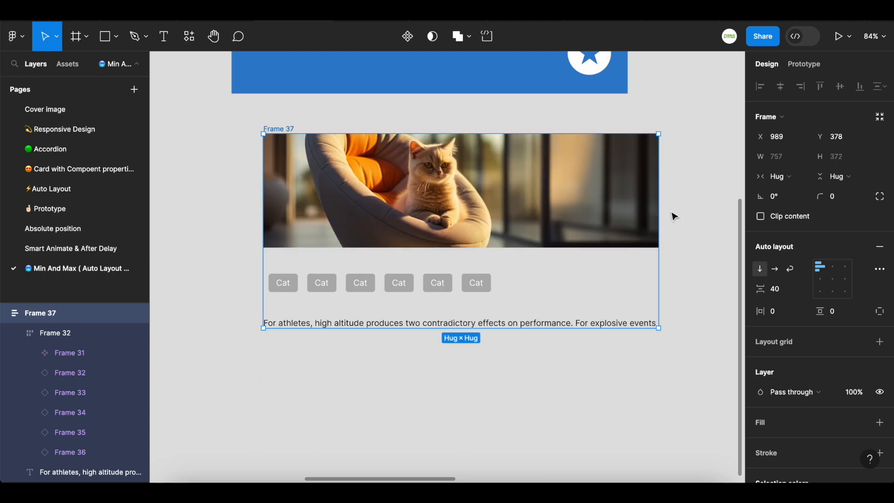
Narrow the card frame to about 387 wide and give it the white text/text-base fill.
{"action": "left_click_drag", "start_coordinate": [641, 215], "coordinate": [465, 221]}
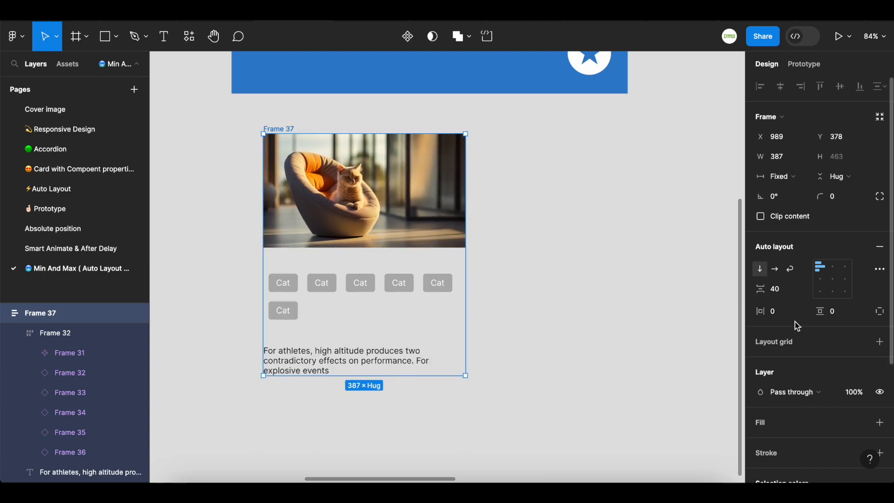
{"action": "scroll", "coordinate": [833, 381], "scroll_direction": "down", "scroll_amount": 3}
{"action": "left_click", "coordinate": [859, 322]}
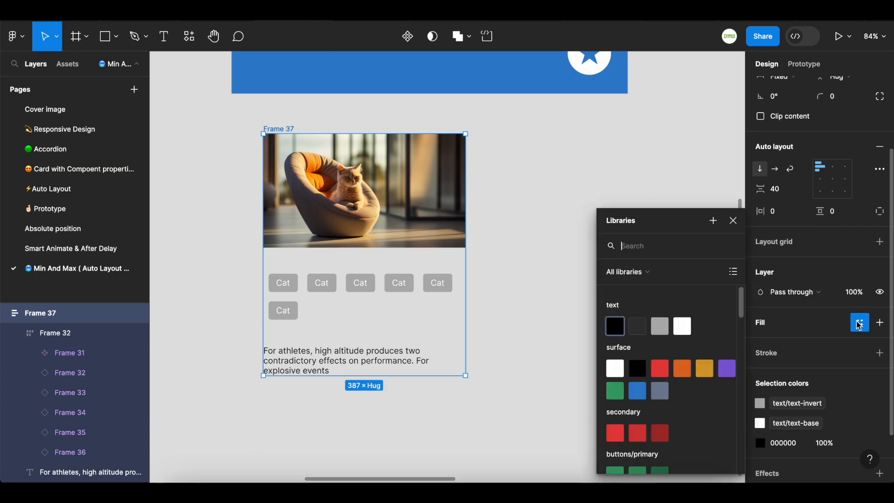
{"action": "left_click", "coordinate": [683, 327]}
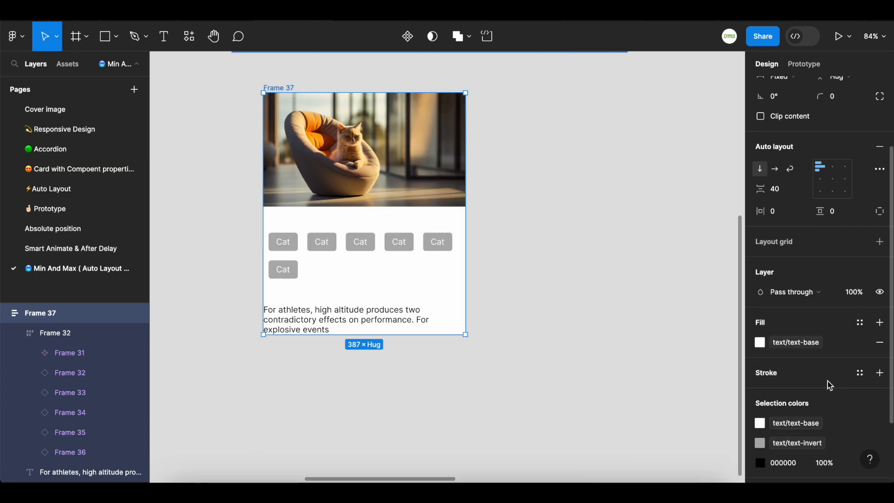
Set the card frame's padding to 16 on all sides and its vertical gap between items to 16.
{"action": "left_click", "coordinate": [780, 218]}
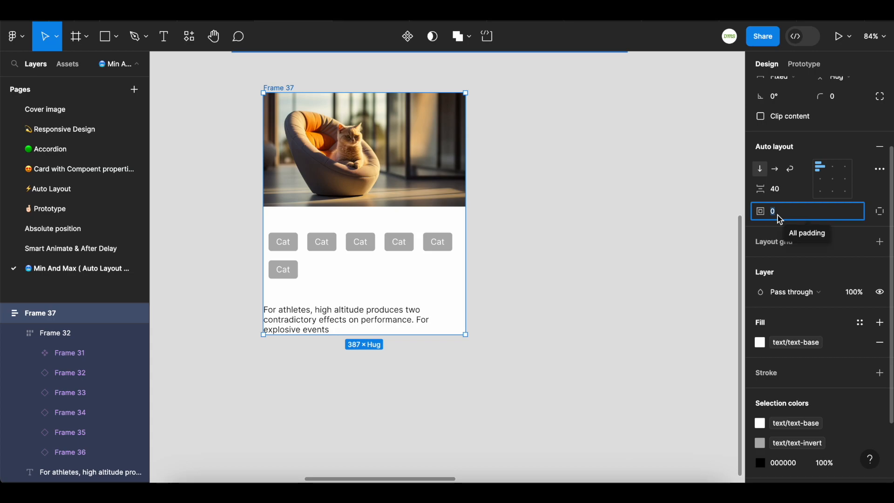
{"action": "type", "text": "16"}
{"action": "key", "text": "Return"}
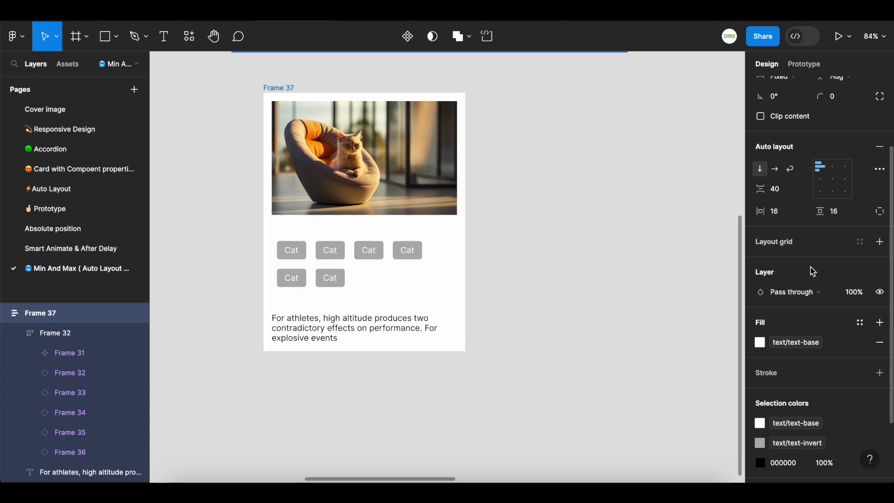
{"action": "left_click", "coordinate": [782, 190]}
{"action": "type", "text": "16"}
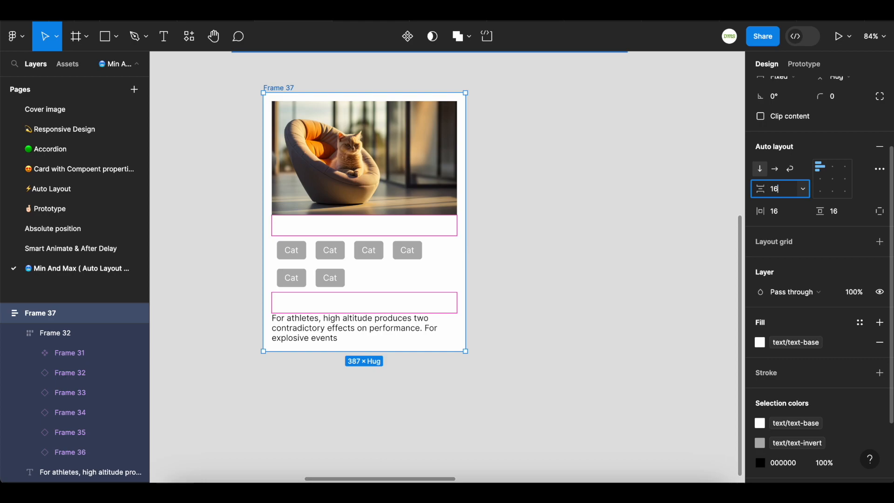
{"action": "key", "text": "Return"}
Round the cat image's corners with a radius of 12.
{"action": "scroll", "coordinate": [456, 190], "scroll_direction": "up", "scroll_amount": 2}
{"action": "left_click", "coordinate": [456, 190]}
{"action": "left_click", "coordinate": [842, 173]}
{"action": "type", "text": "12"}
{"action": "key", "text": "Return"}
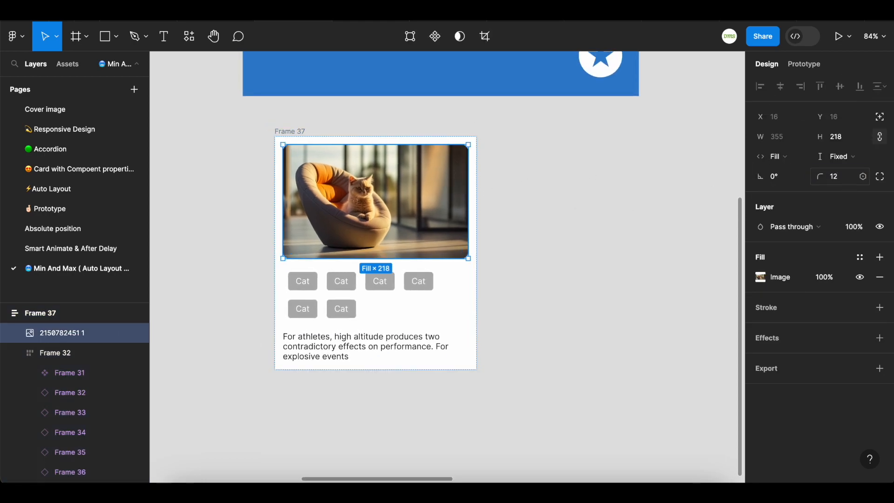
{"action": "left_click", "coordinate": [603, 204]}
Widen the card frame to about 767 so the tags reflow.
{"action": "left_click", "coordinate": [376, 181]}
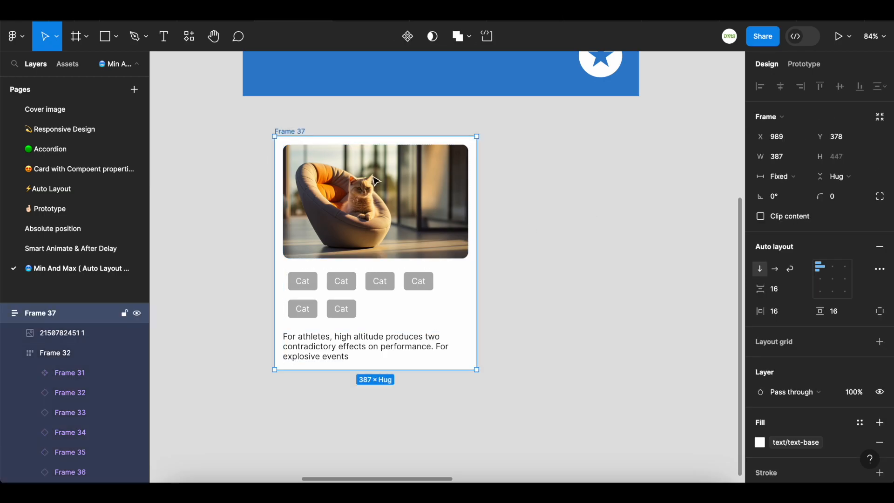
{"action": "left_click_drag", "start_coordinate": [477, 212], "coordinate": [630, 204]}
{"action": "scroll", "coordinate": [563, 228], "scroll_direction": "right", "scroll_amount": 2}
{"action": "left_click", "coordinate": [654, 231]}
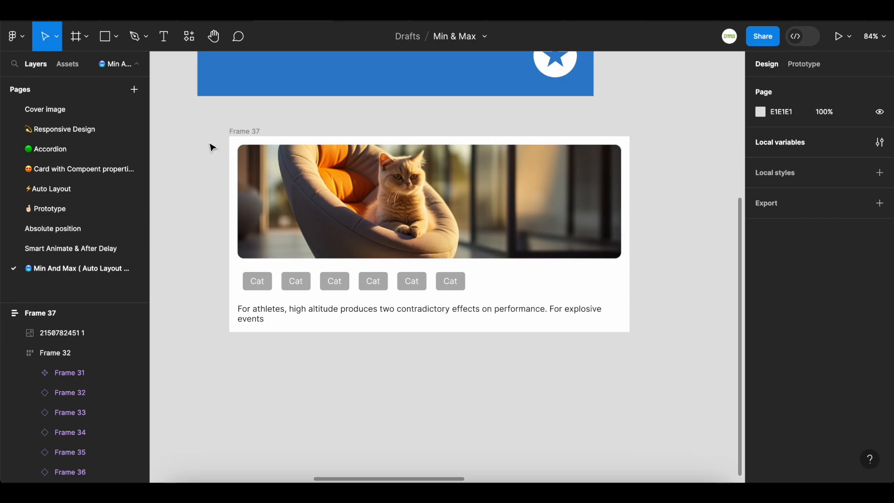
Add a minimum width of 320 to the card frame.
{"action": "left_click", "coordinate": [234, 132]}
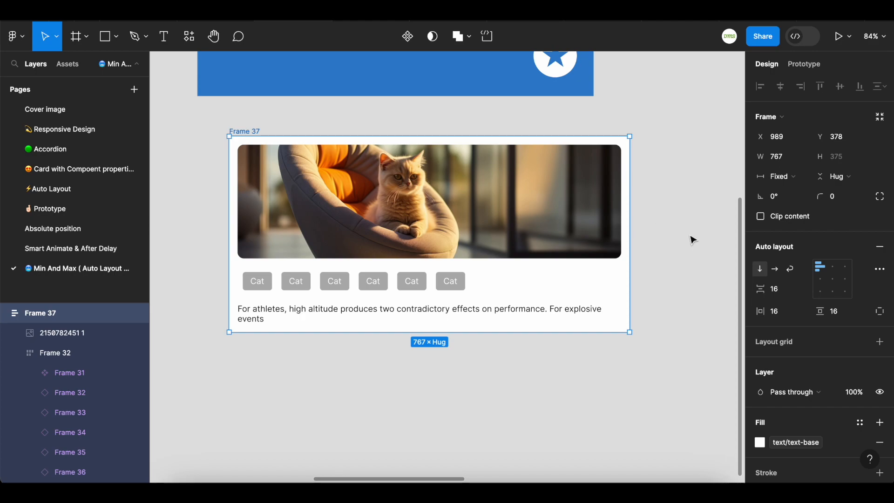
{"action": "left_click", "coordinate": [802, 158]}
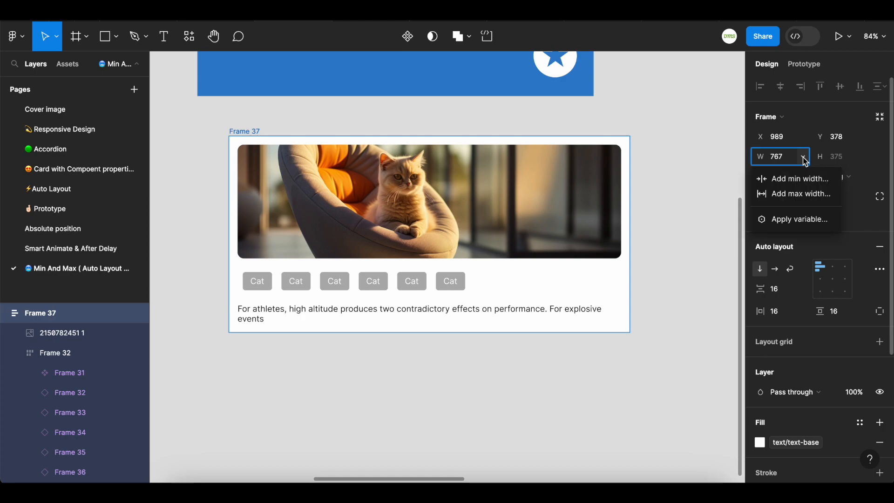
{"action": "left_click", "coordinate": [806, 185]}
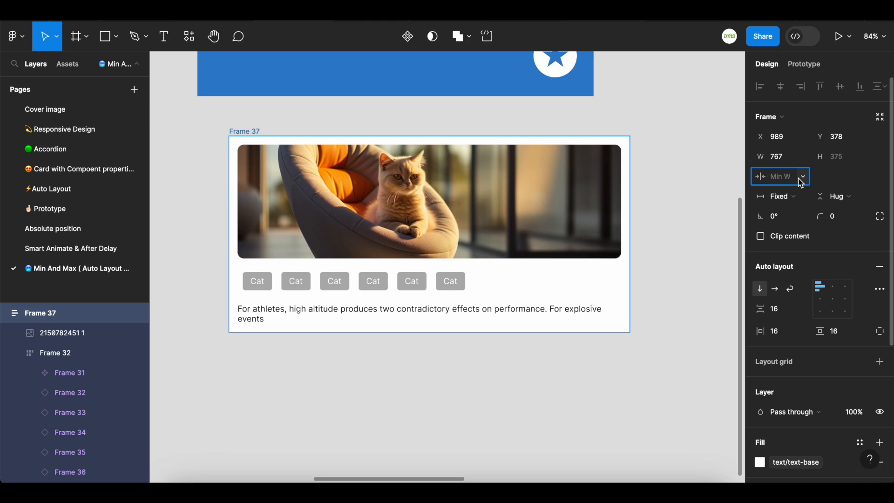
{"action": "type", "text": "320"}
{"action": "key", "text": "Return"}
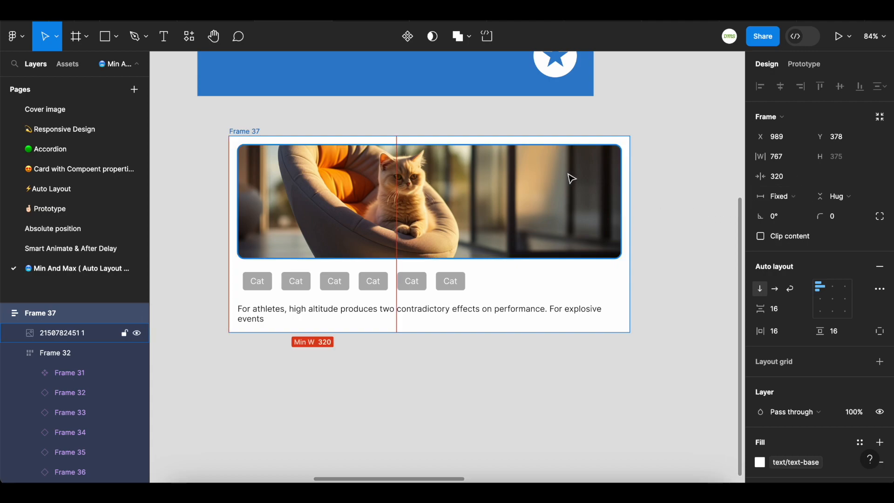
{"action": "left_click", "coordinate": [394, 141]}
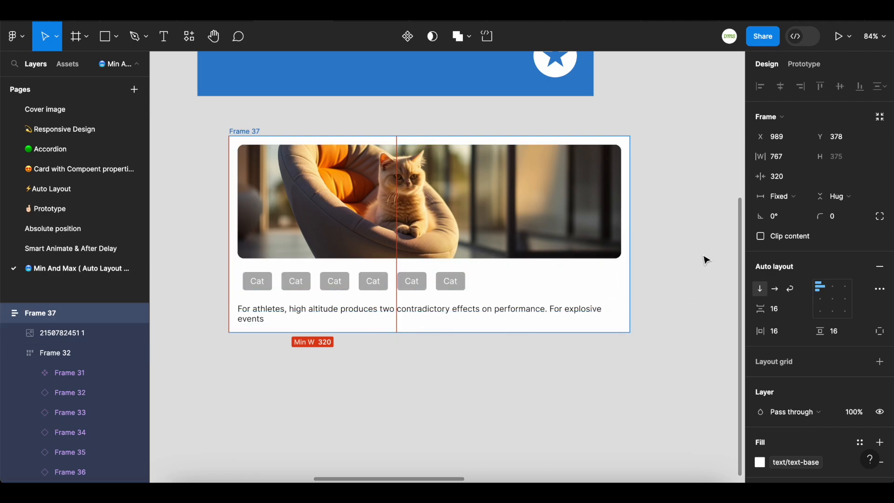
Add a maximum width of 450 to the card frame.
{"action": "left_click", "coordinate": [803, 157]}
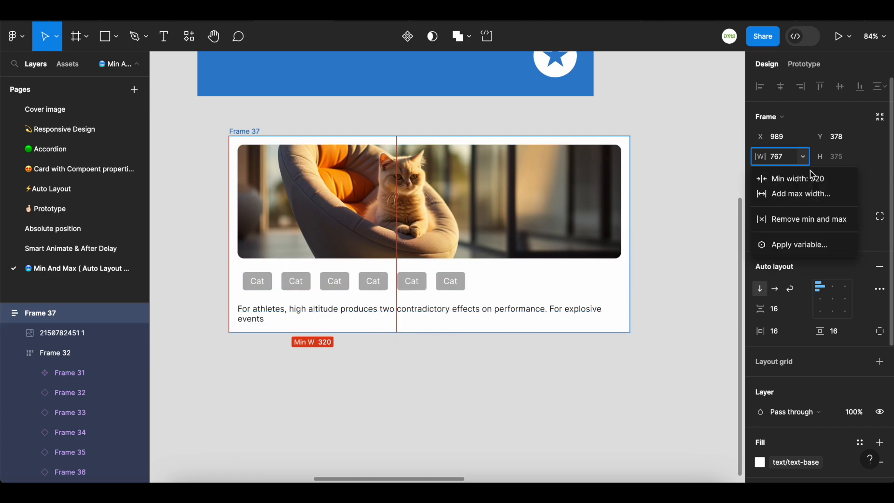
{"action": "left_click", "coordinate": [817, 198]}
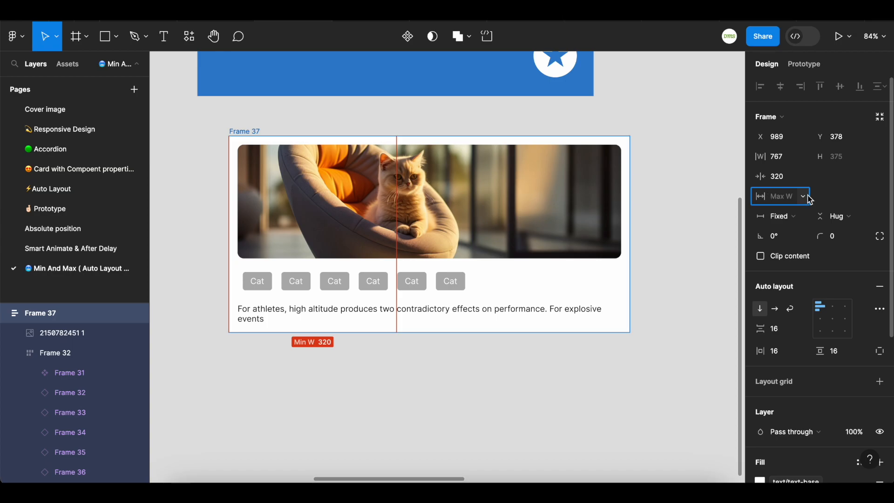
{"action": "type", "text": "450"}
{"action": "key", "text": "Return"}
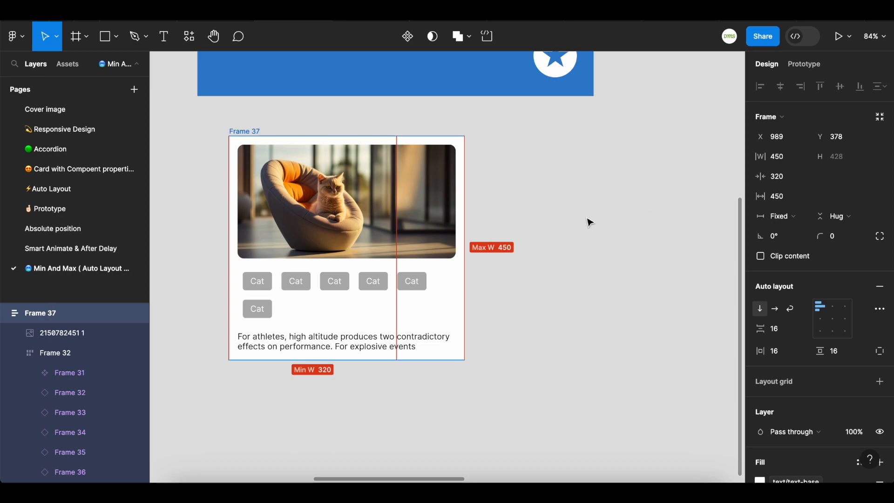
{"action": "left_click", "coordinate": [571, 200]}
Test the card frame's width limits by shrinking it to 320 and widening it back to 450.
{"action": "left_click", "coordinate": [265, 138]}
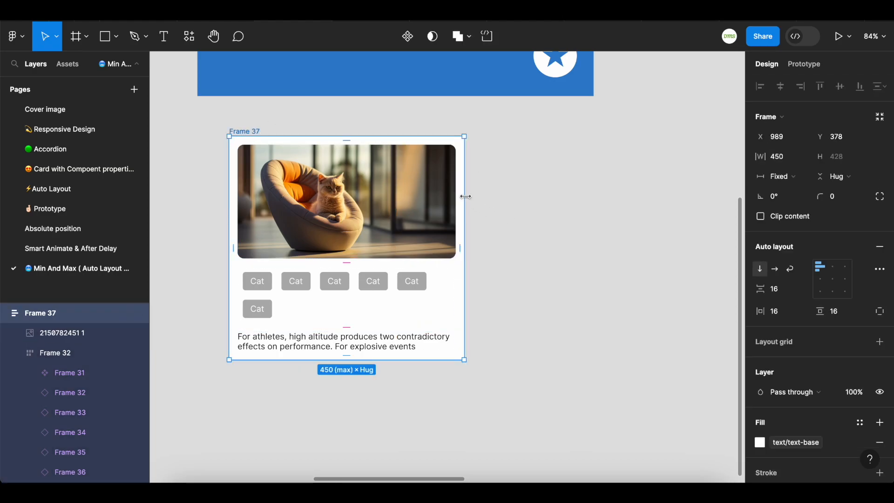
{"action": "left_click_drag", "start_coordinate": [465, 196], "coordinate": [377, 205]}
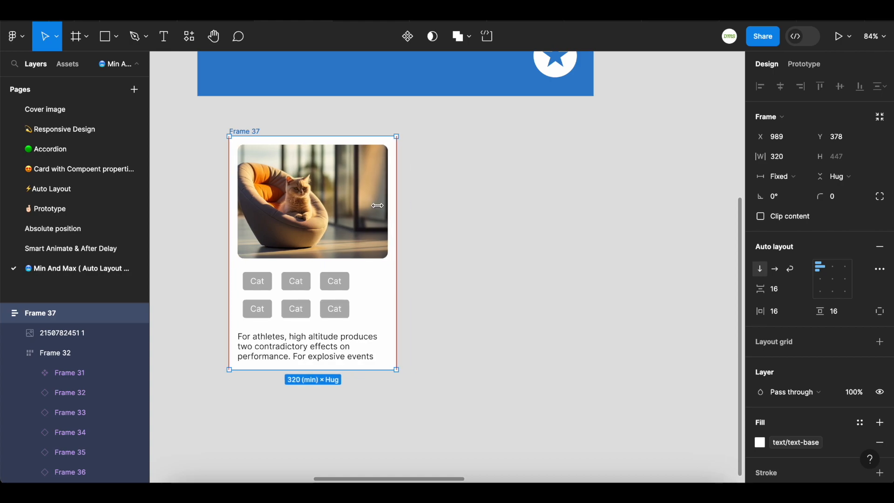
{"action": "left_click_drag", "start_coordinate": [377, 206], "coordinate": [377, 205]}
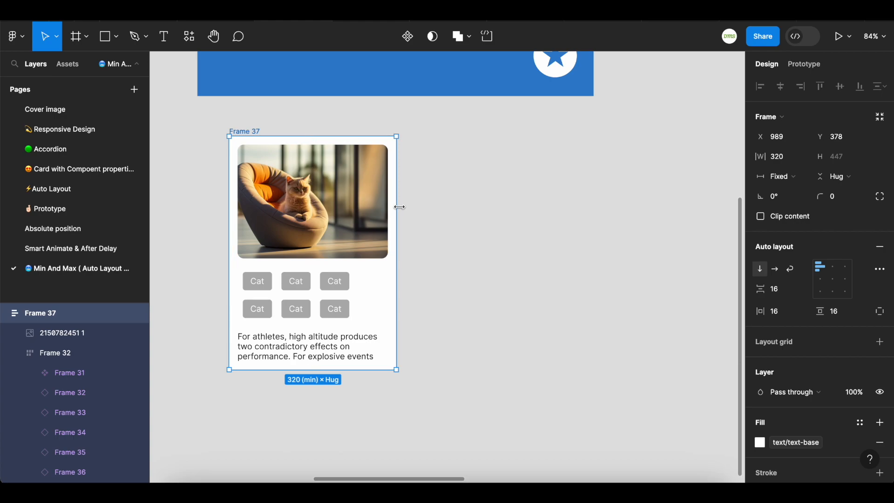
{"action": "left_click_drag", "start_coordinate": [397, 208], "coordinate": [511, 232]}
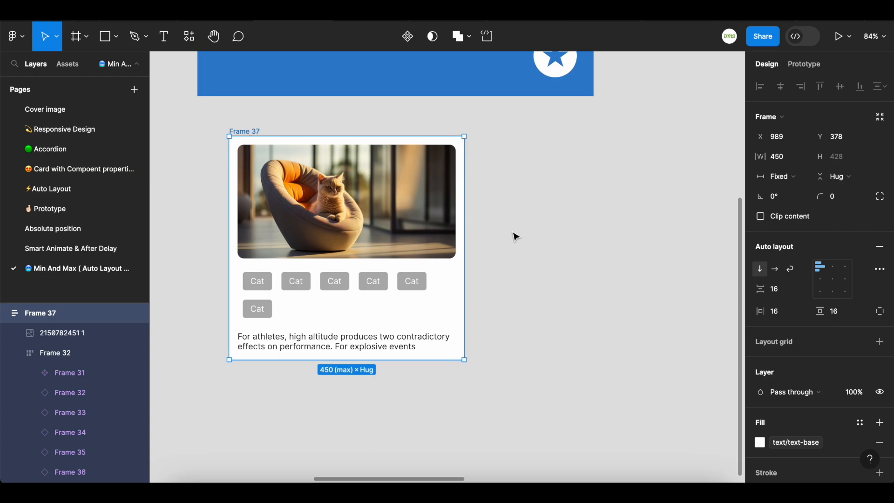
Turn the card frame into a component and place an instance of it directly below the original.
{"action": "left_click", "coordinate": [412, 48]}
{"action": "scroll", "coordinate": [324, 178], "scroll_direction": "down", "scroll_amount": 1}
{"action": "left_click_drag", "start_coordinate": [332, 138], "coordinate": [329, 378]}
{"action": "scroll", "coordinate": [351, 344], "scroll_direction": "down", "scroll_amount": 3}
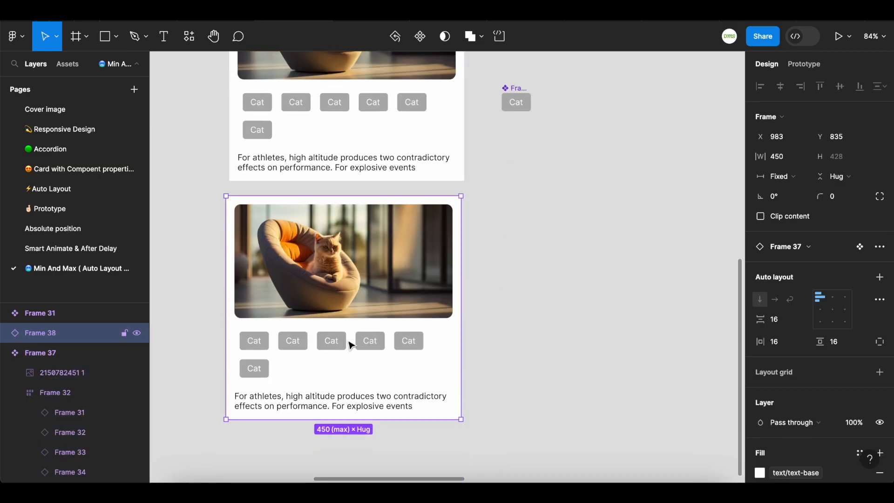
Shrink the lower card instance toward its minimum width to test the inherited limits.
{"action": "scroll", "coordinate": [534, 267], "scroll_direction": "down", "scroll_amount": 3}
{"action": "scroll", "coordinate": [534, 261], "scroll_direction": "up", "scroll_amount": 1}
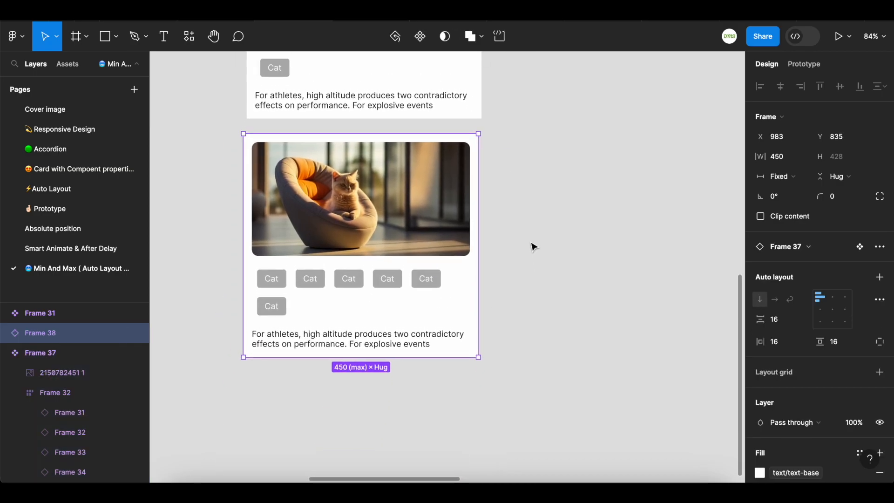
{"action": "left_click_drag", "start_coordinate": [478, 234], "coordinate": [231, 249]}
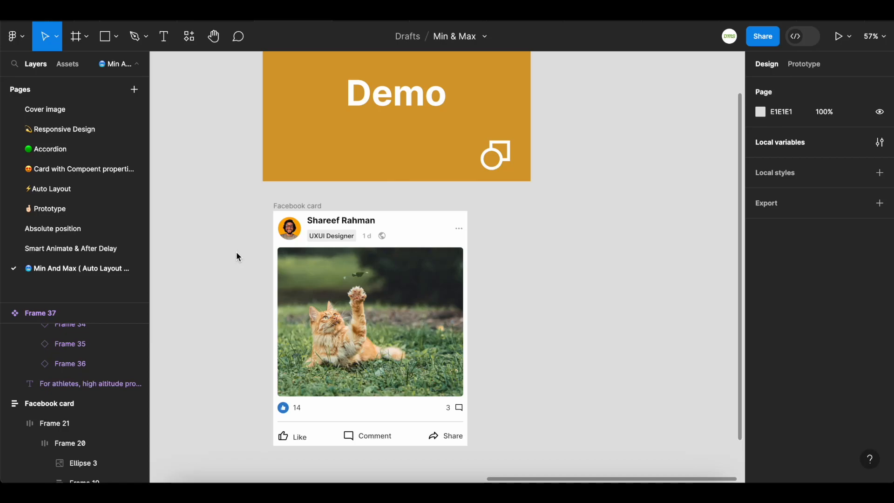
Add a minimum width of 400 to the Facebook card frame under the Demo banner.
{"action": "scroll", "coordinate": [236, 253], "scroll_direction": "down", "scroll_amount": 1}
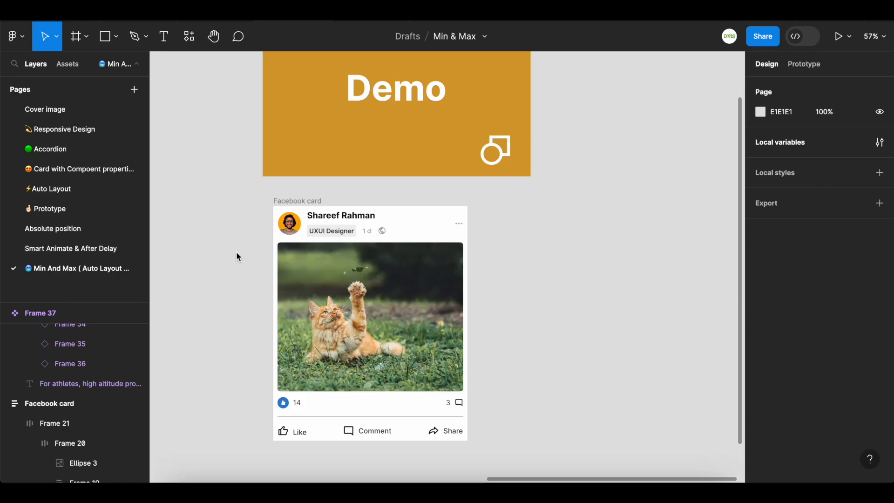
{"action": "scroll", "coordinate": [236, 254], "scroll_direction": "down", "scroll_amount": 5}
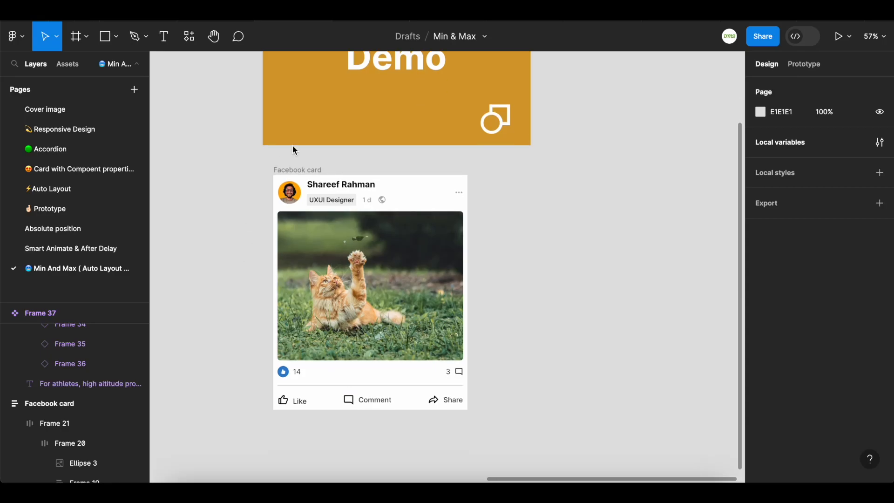
{"action": "left_click", "coordinate": [298, 169]}
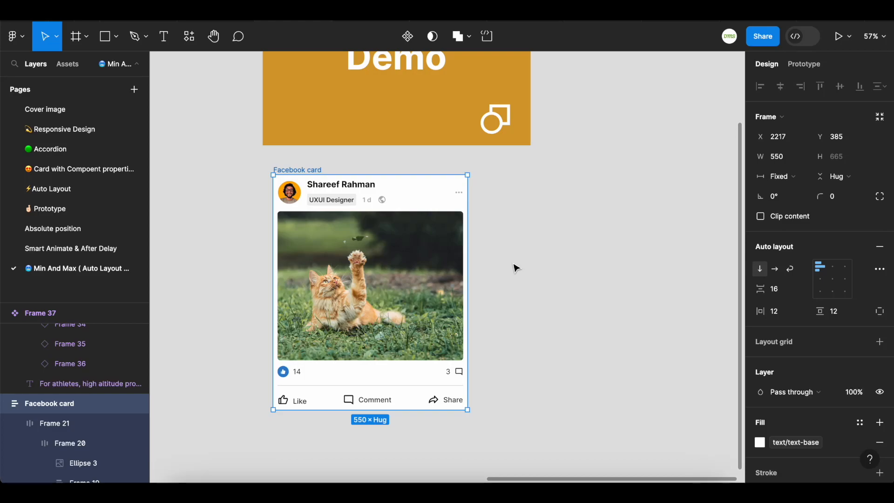
{"action": "scroll", "coordinate": [512, 263], "scroll_direction": "down", "scroll_amount": 1}
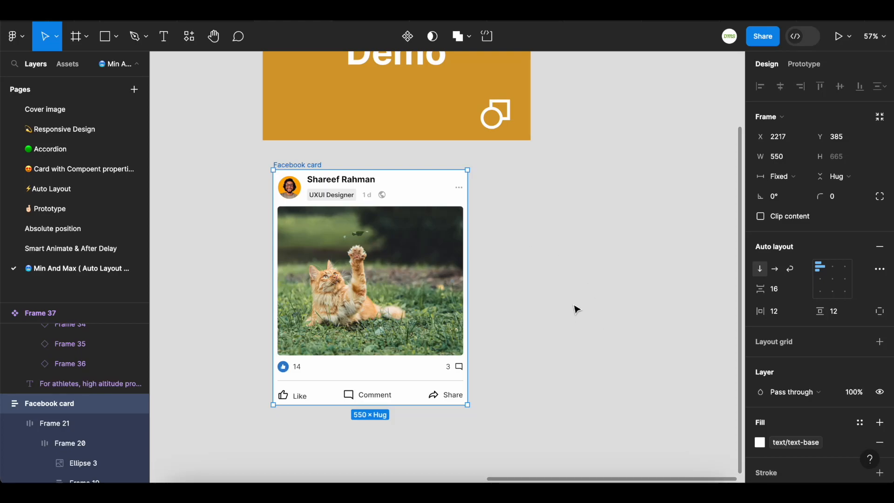
{"action": "scroll", "coordinate": [567, 301], "scroll_direction": "down", "scroll_amount": 1}
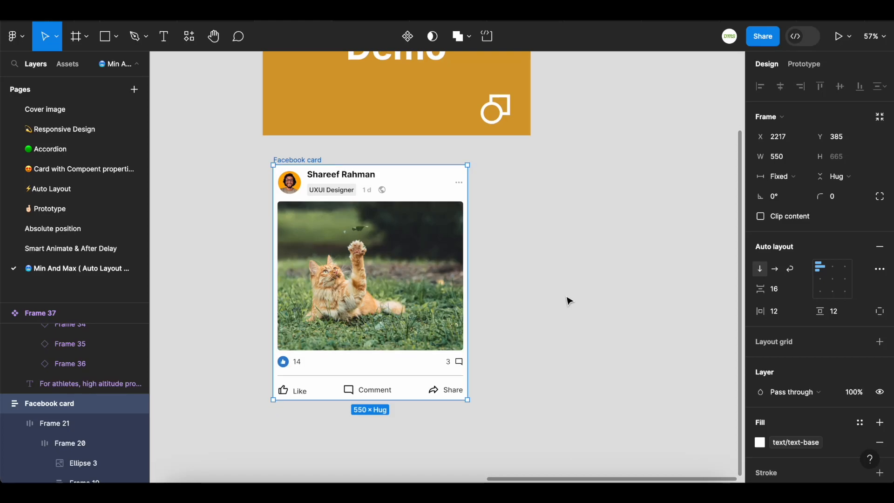
{"action": "left_click", "coordinate": [802, 157]}
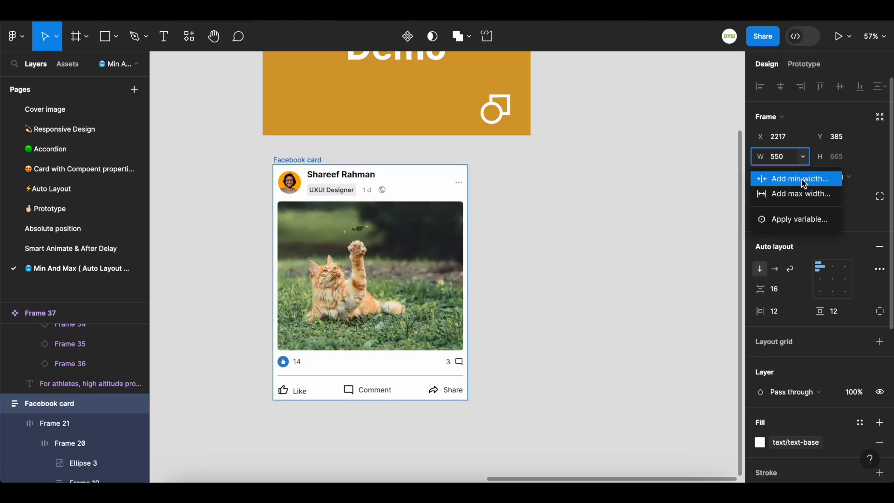
{"action": "left_click", "coordinate": [804, 180]}
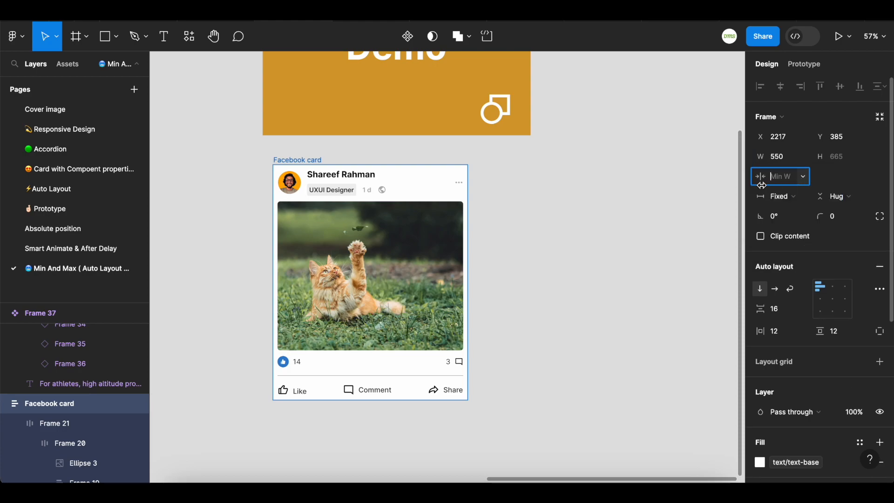
{"action": "type", "text": "400"}
{"action": "key", "text": "Return"}
Add a maximum width of 600 to the Facebook card frame.
{"action": "left_click", "coordinate": [803, 161]}
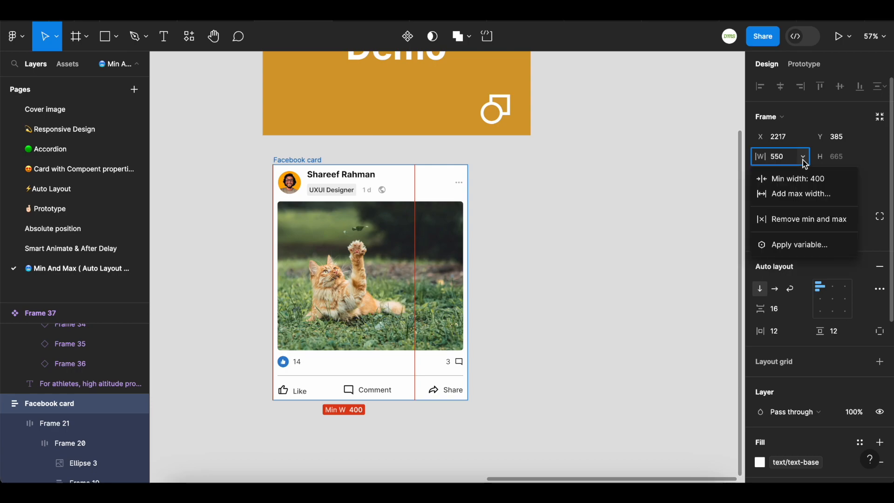
{"action": "left_click", "coordinate": [809, 195]}
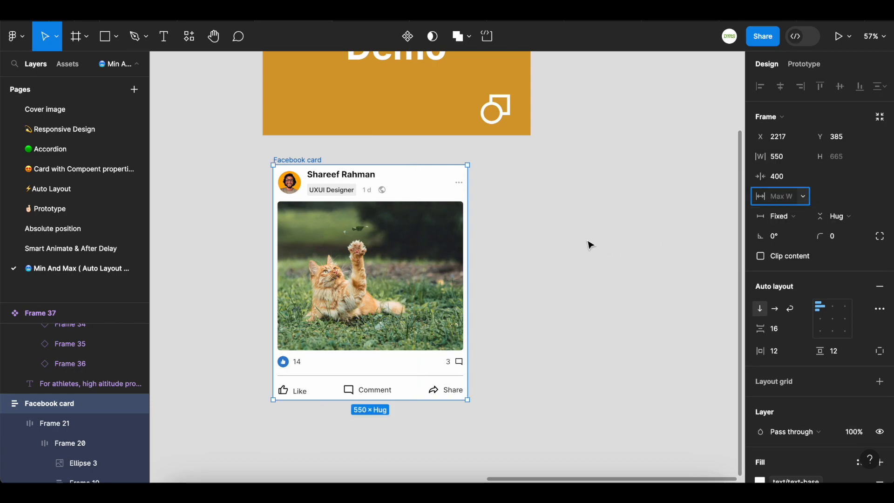
{"action": "type", "text": "600"}
{"action": "key", "text": "Return"}
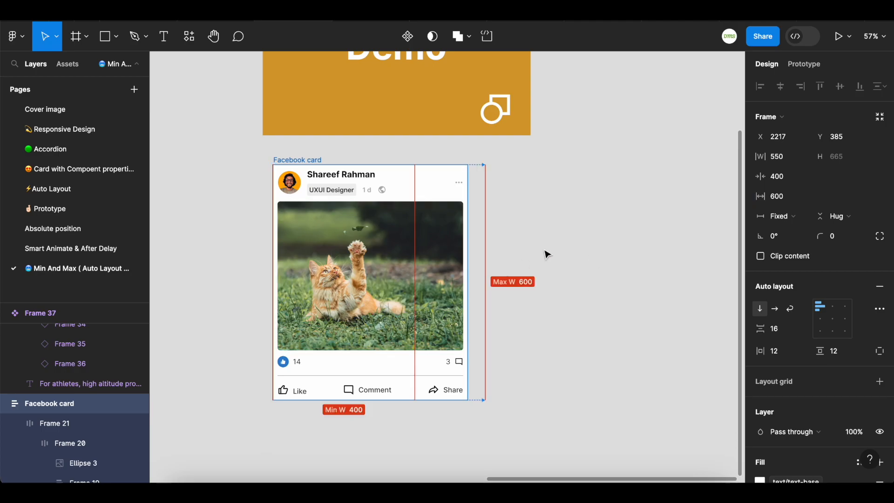
{"action": "left_click", "coordinate": [564, 244]}
Test the Facebook card's width limits by widening it to 600 and shrinking it to 400.
{"action": "left_click", "coordinate": [300, 160]}
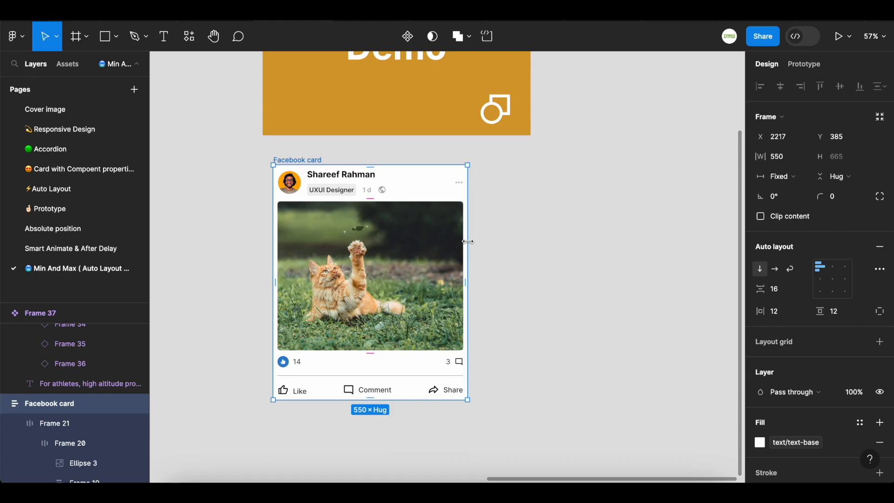
{"action": "left_click_drag", "start_coordinate": [467, 240], "coordinate": [559, 245]}
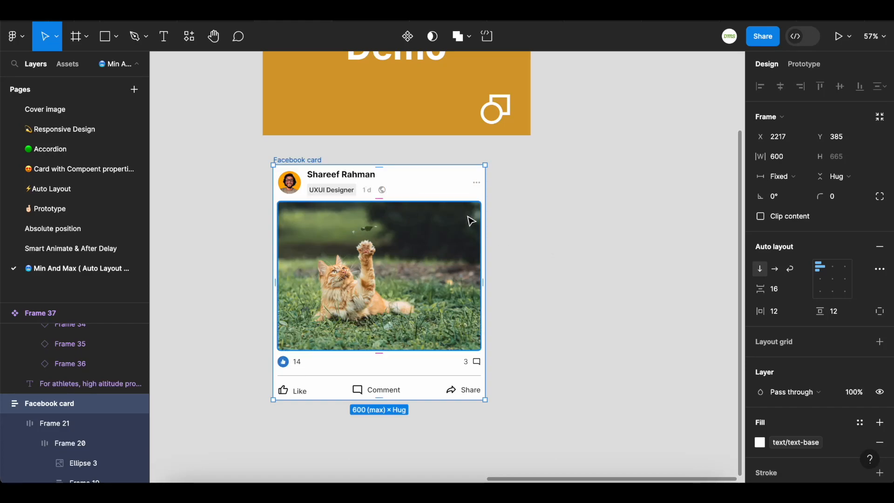
{"action": "left_click_drag", "start_coordinate": [485, 222], "coordinate": [398, 229]}
{"action": "scroll", "coordinate": [440, 230], "scroll_direction": "down", "scroll_amount": 2}
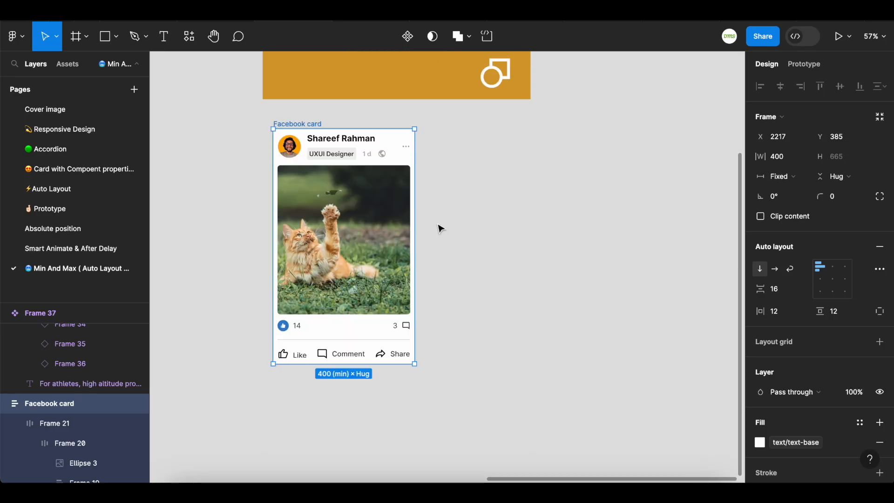